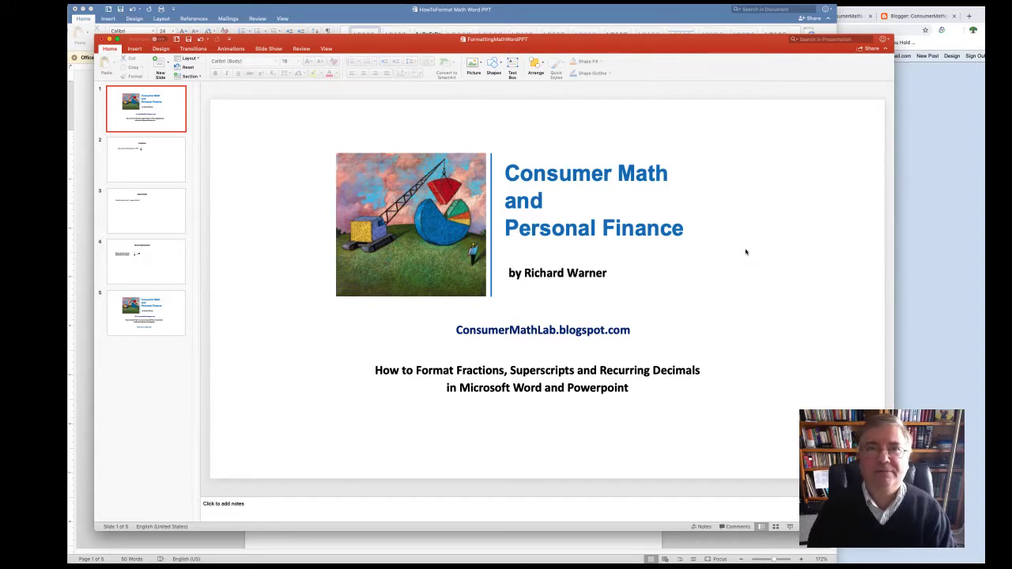
Switch from PowerPoint to the Word document HowToFormat Math Word PPT.
key(super+Tab)
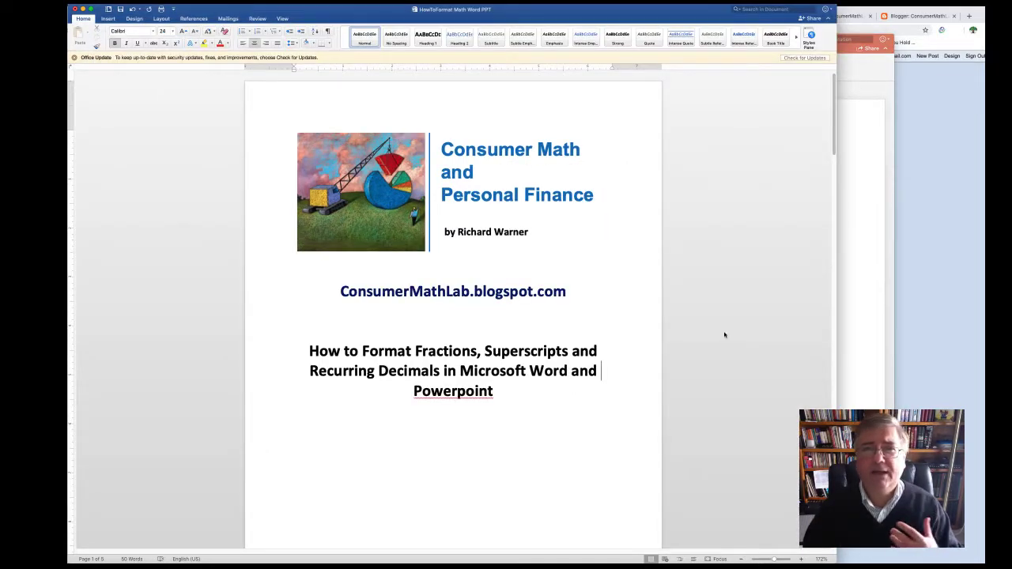
Show page 2, Fractions, with its 'Type out three-fourths:' prompt above an empty line.
click(847, 84)
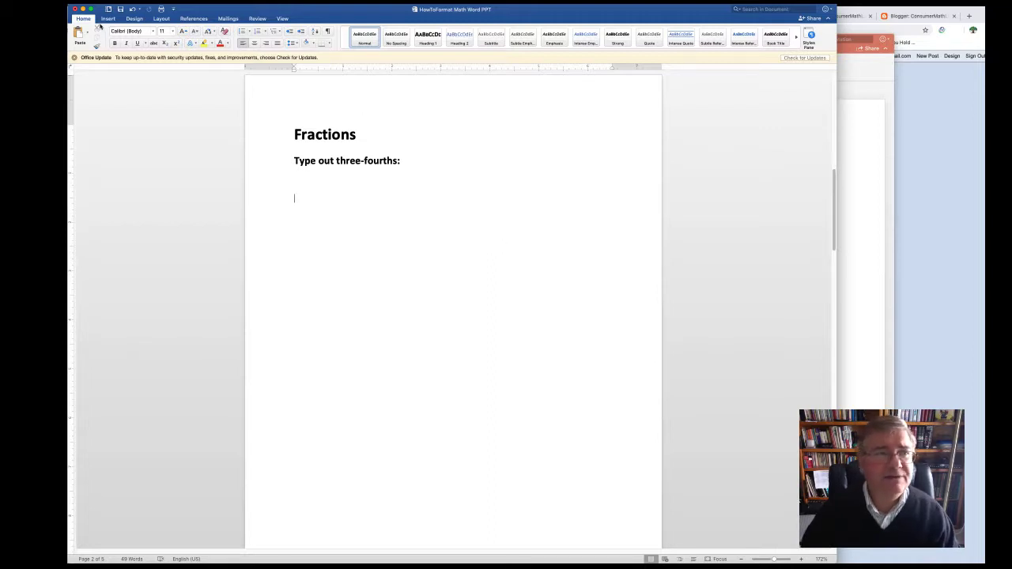
Insert an empty equation placeholder below the 'Type out three-fourths:' prompt.
click(110, 19)
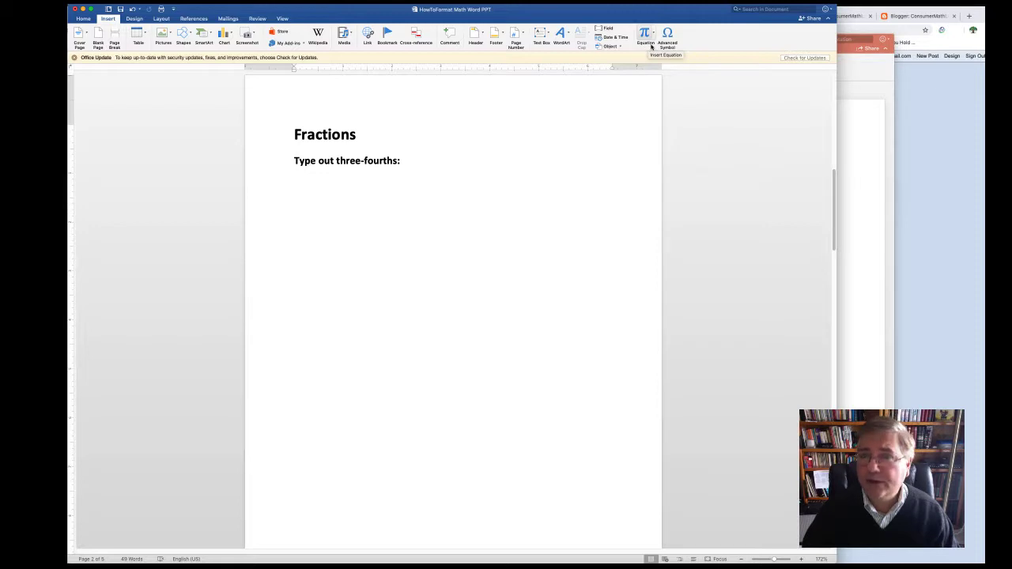
click(651, 46)
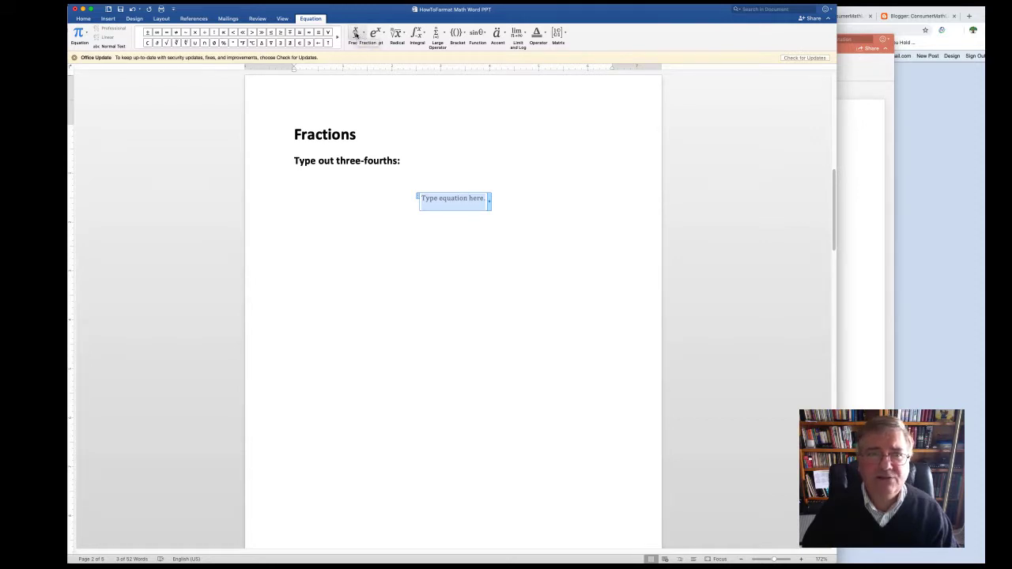
Make the equation a stacked fraction with numerator 3 and denominator 4.
click(355, 35)
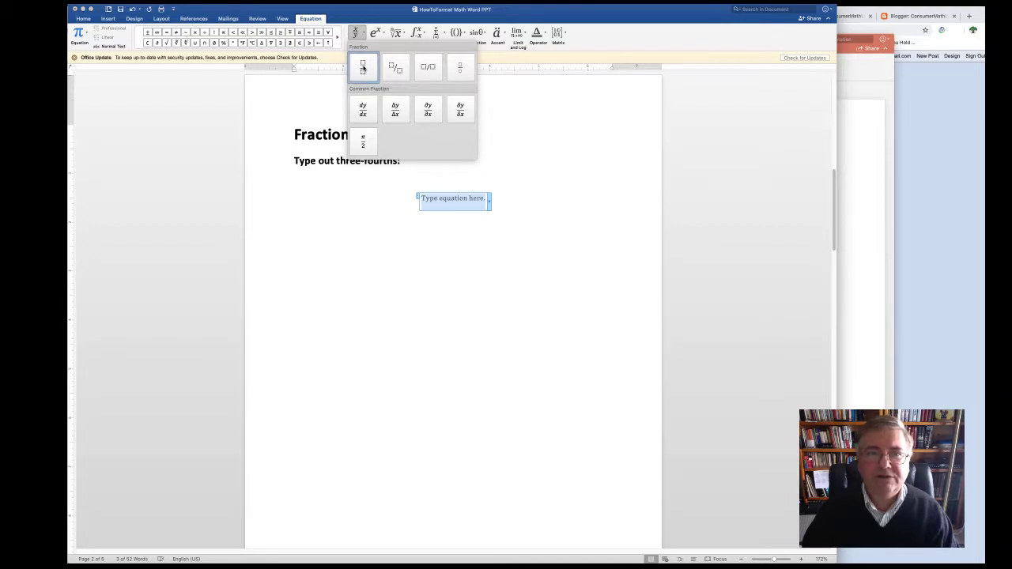
click(363, 69)
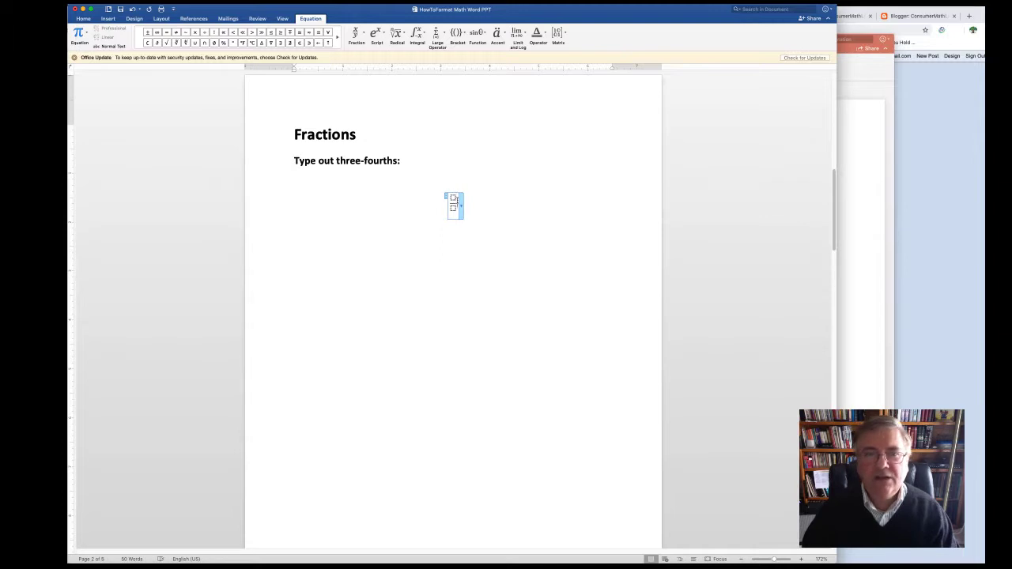
click(455, 198)
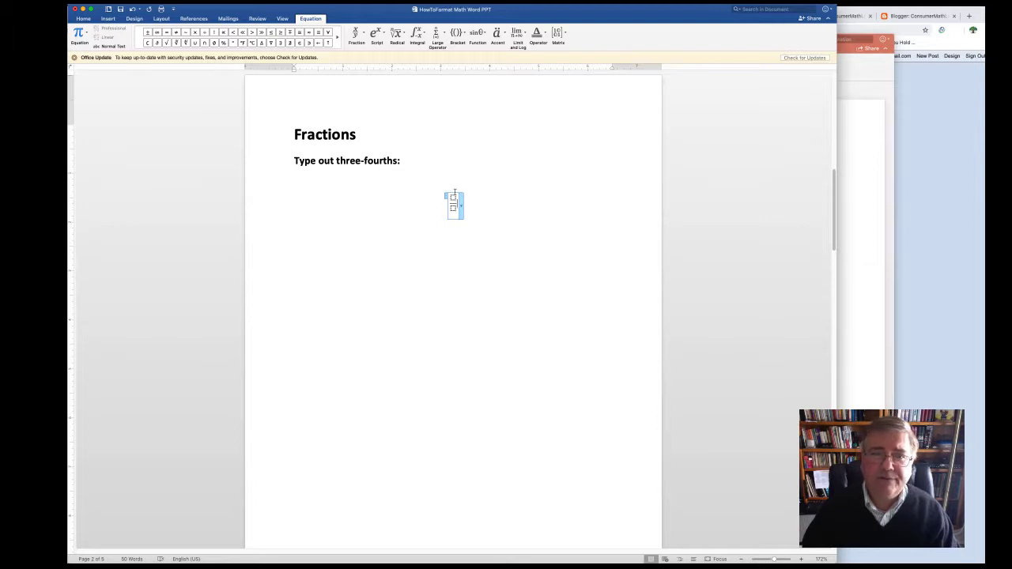
click(443, 196)
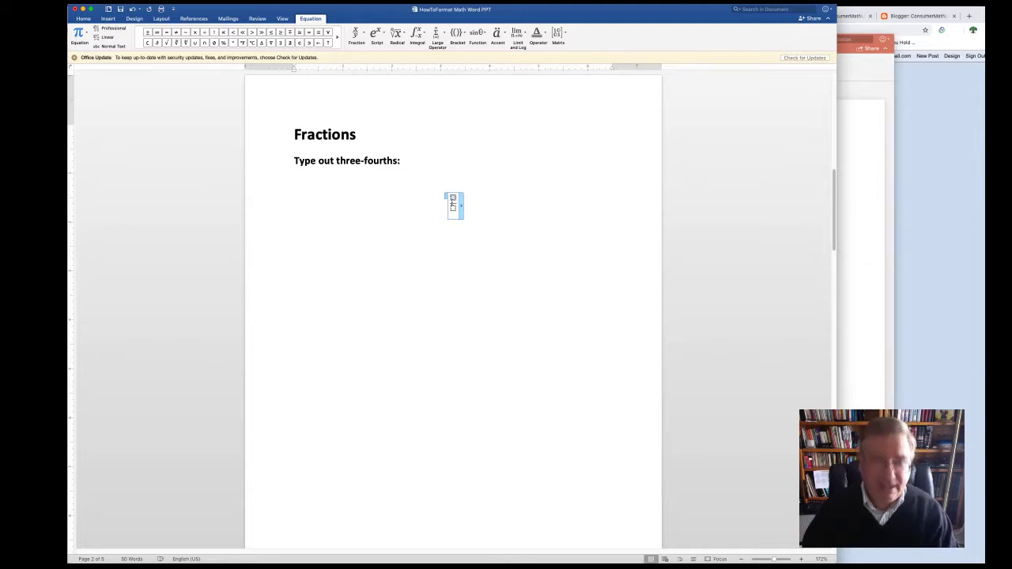
text(3)
key(Down)
text(4)
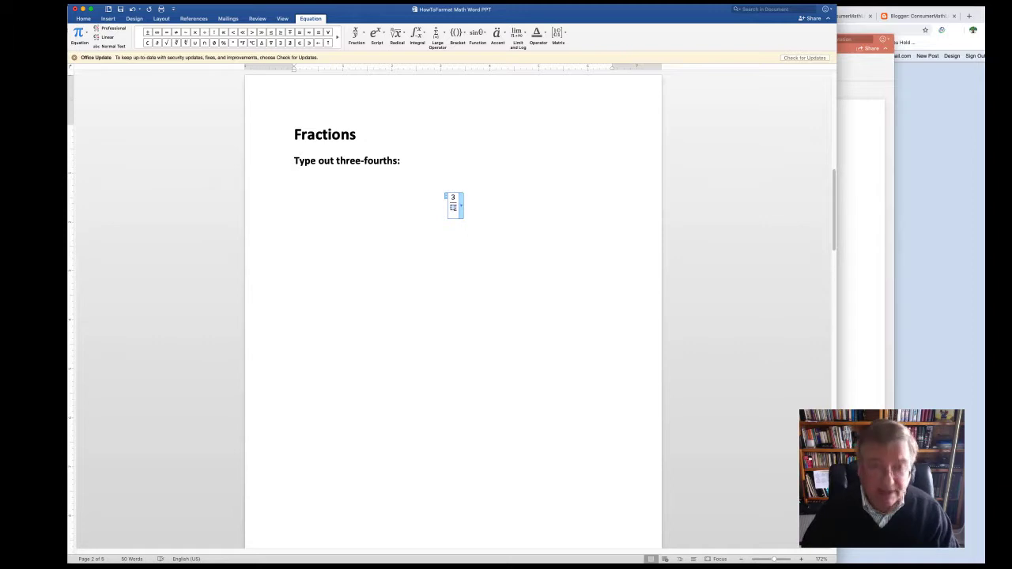
click(544, 232)
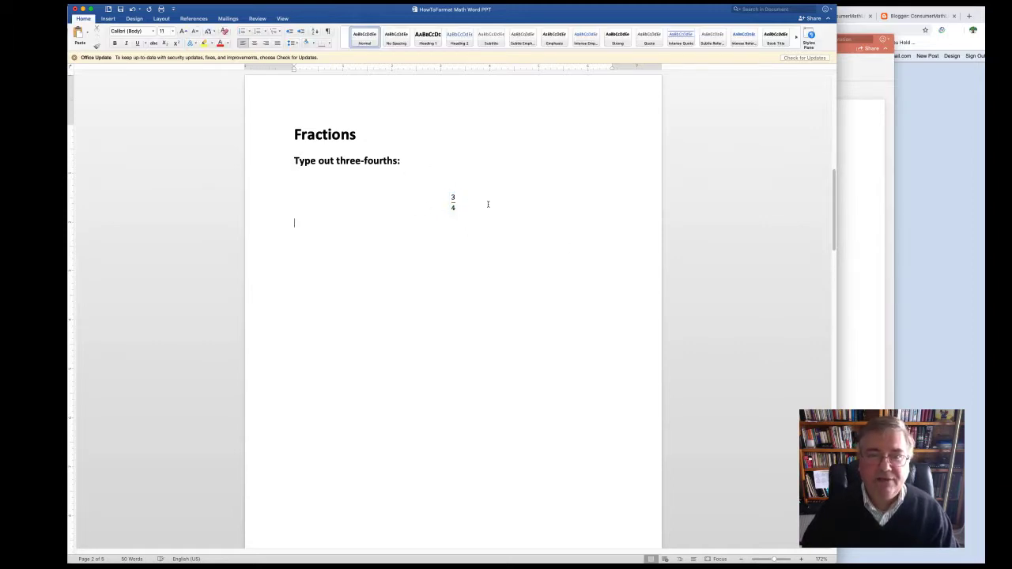
Move the 3/4 fraction up to sit right after 'Type out three-fourths:'.
click(527, 244)
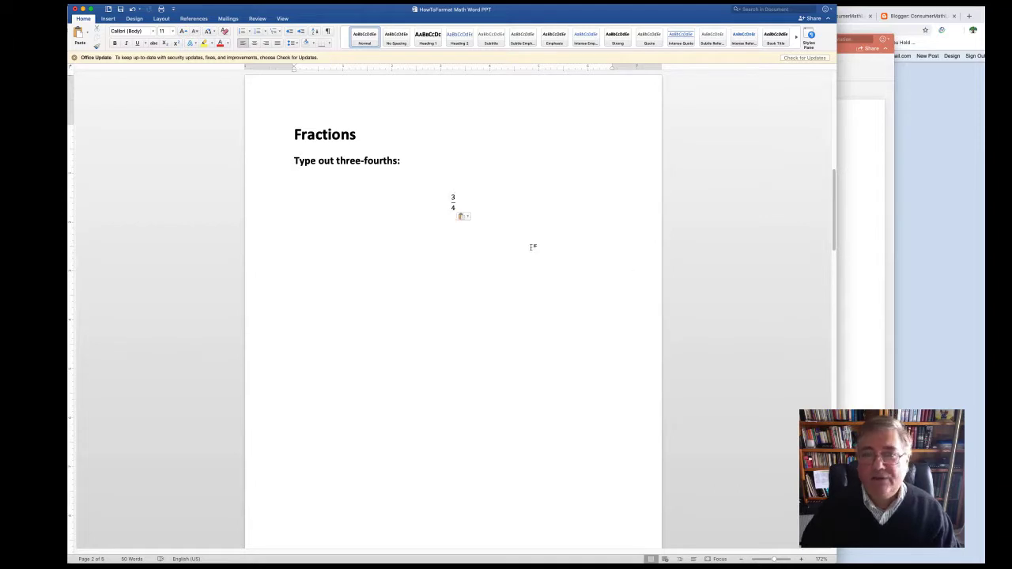
click(451, 197)
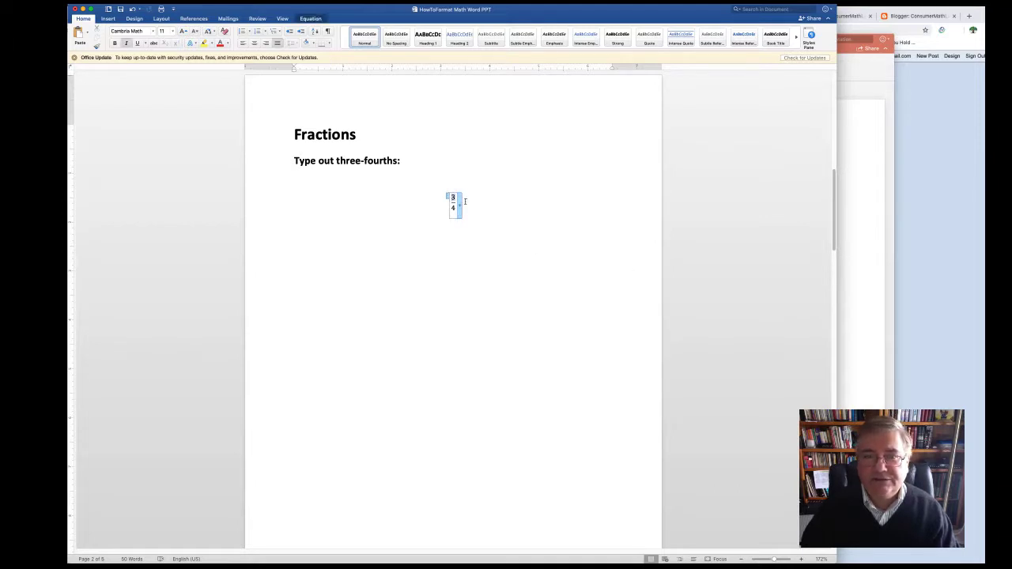
click(449, 198)
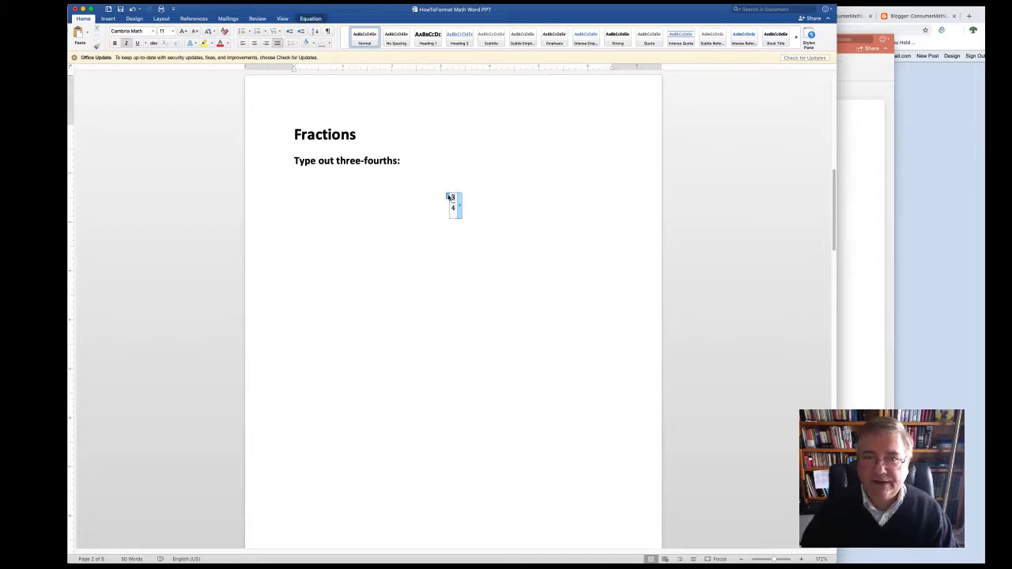
drag(449, 198, 442, 166)
click(495, 233)
Select the moved fraction and enlarge it to 18 point.
click(403, 161)
click(440, 175)
click(401, 161)
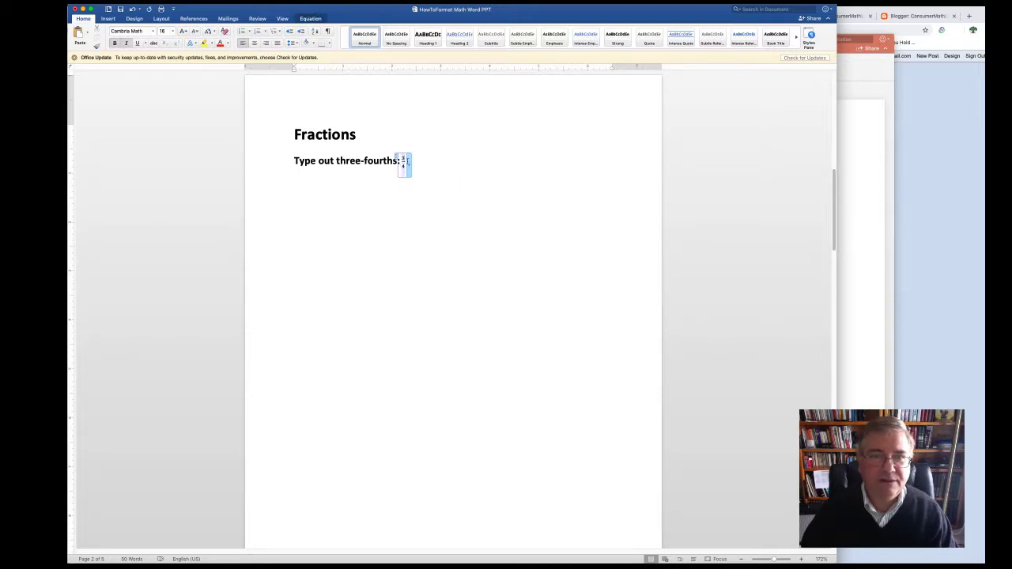
click(404, 162)
drag(414, 161, 403, 160)
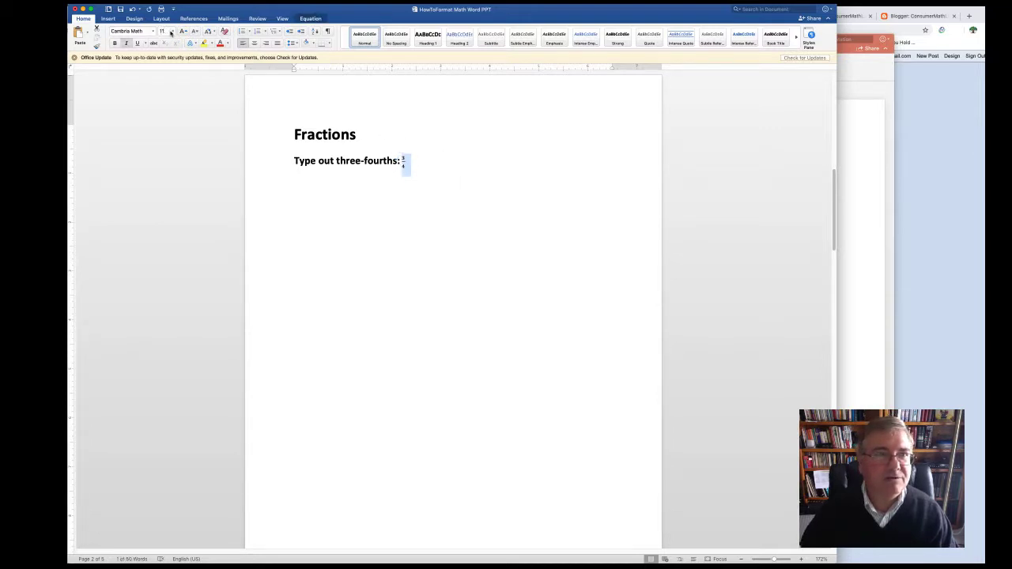
click(174, 31)
click(177, 116)
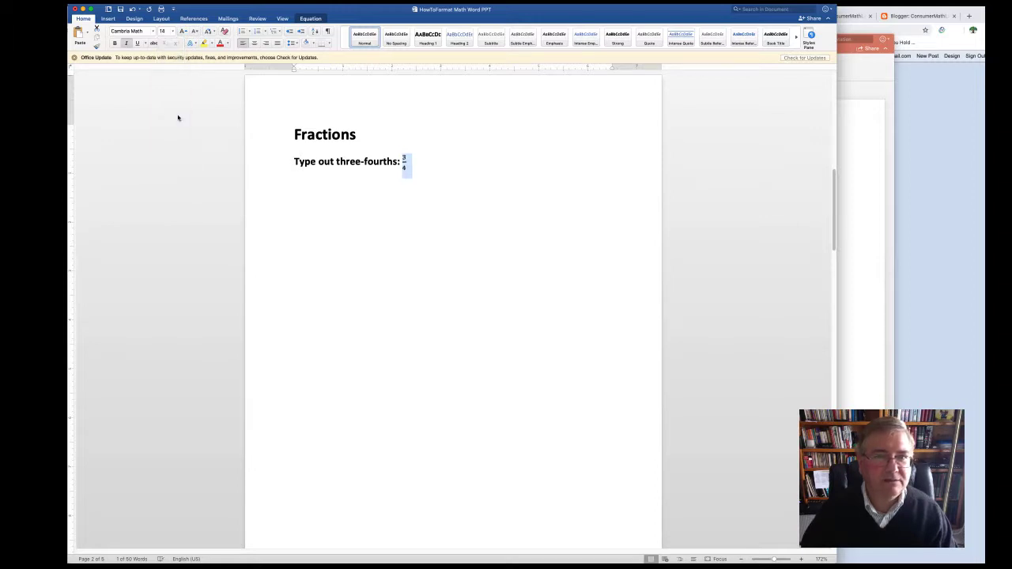
click(457, 335)
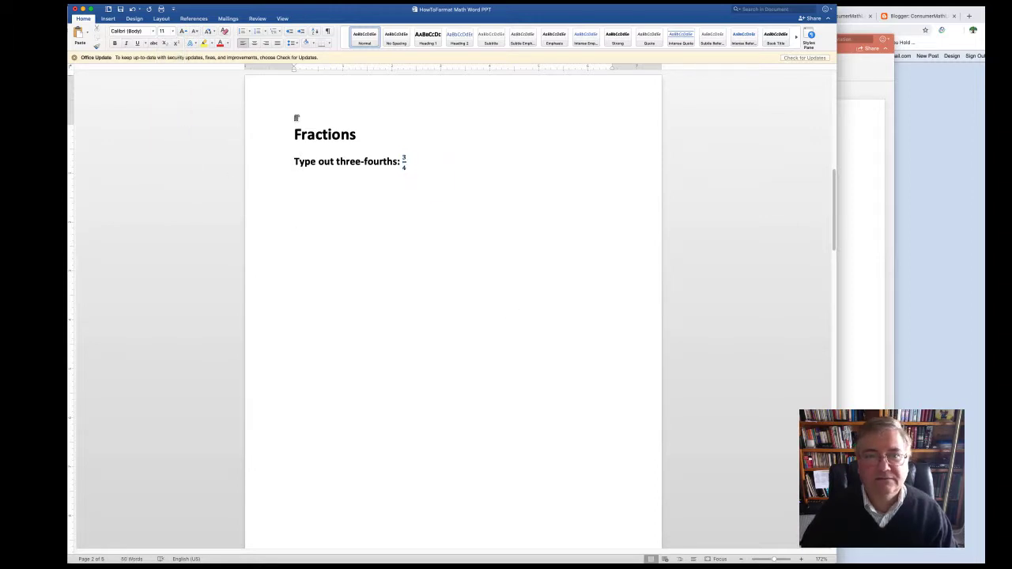
drag(402, 158, 413, 156)
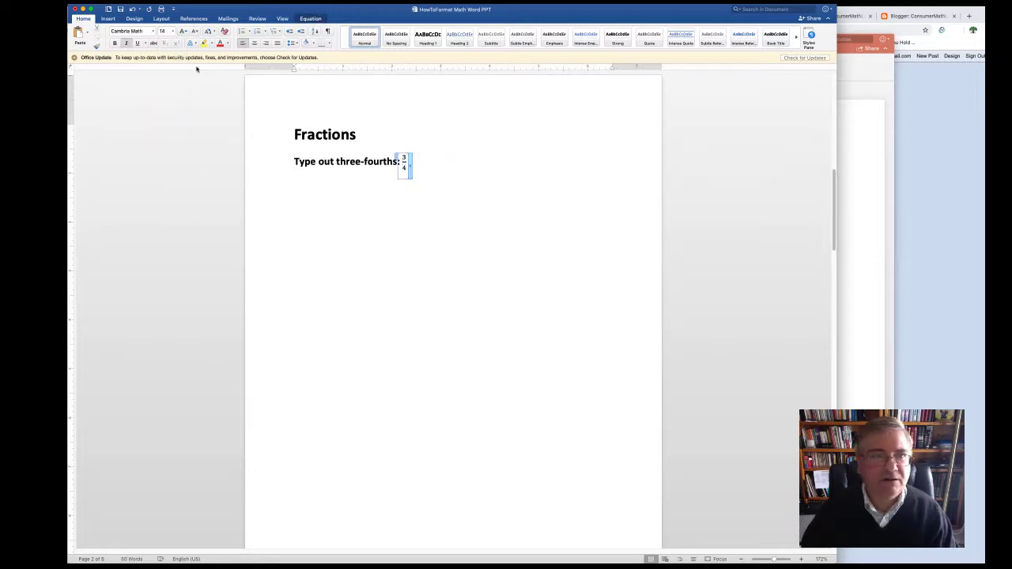
click(173, 32)
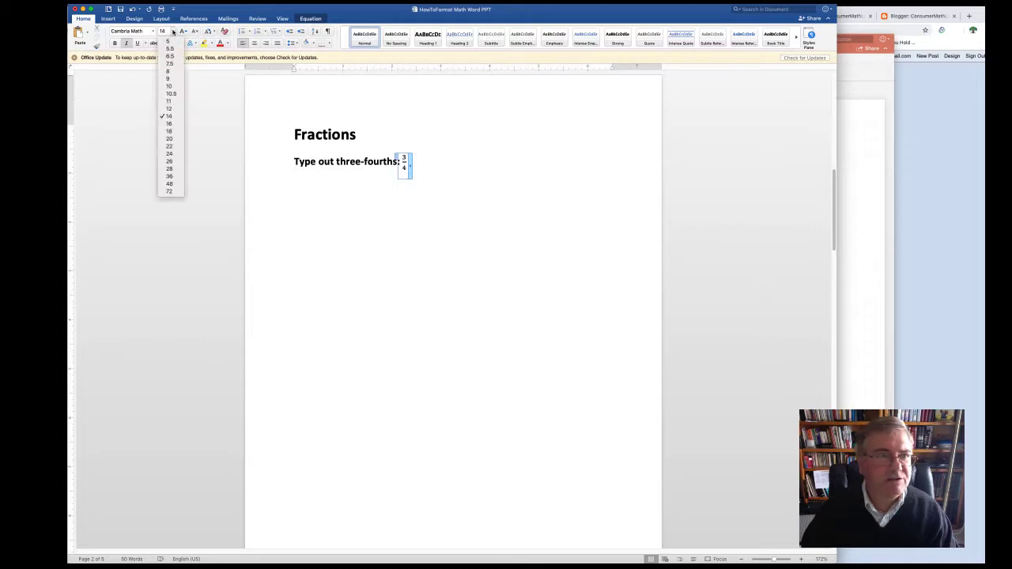
click(172, 131)
click(425, 283)
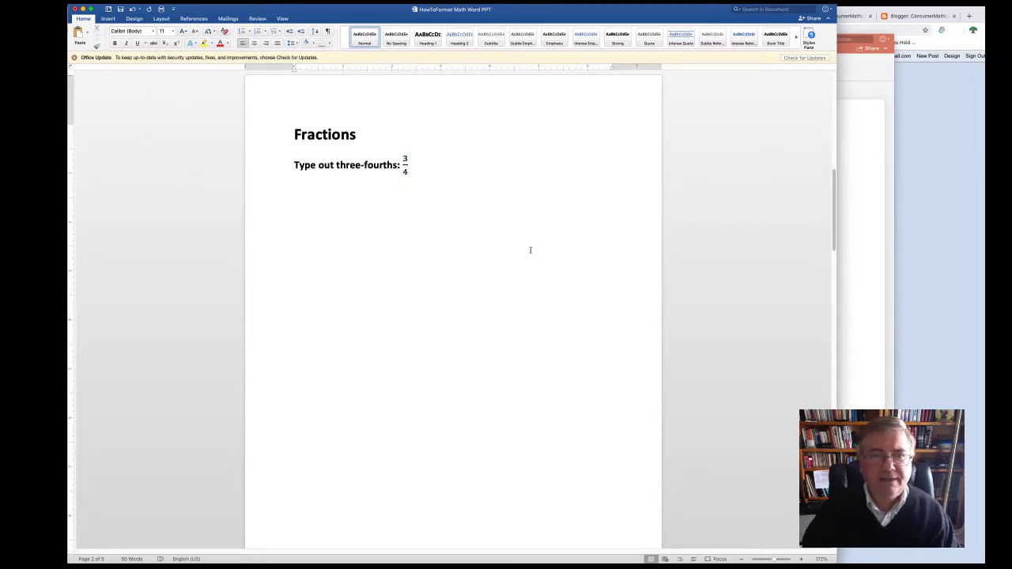
Switch to PowerPoint and insert a new equation on the Fractions slide.
key(super+Tab)
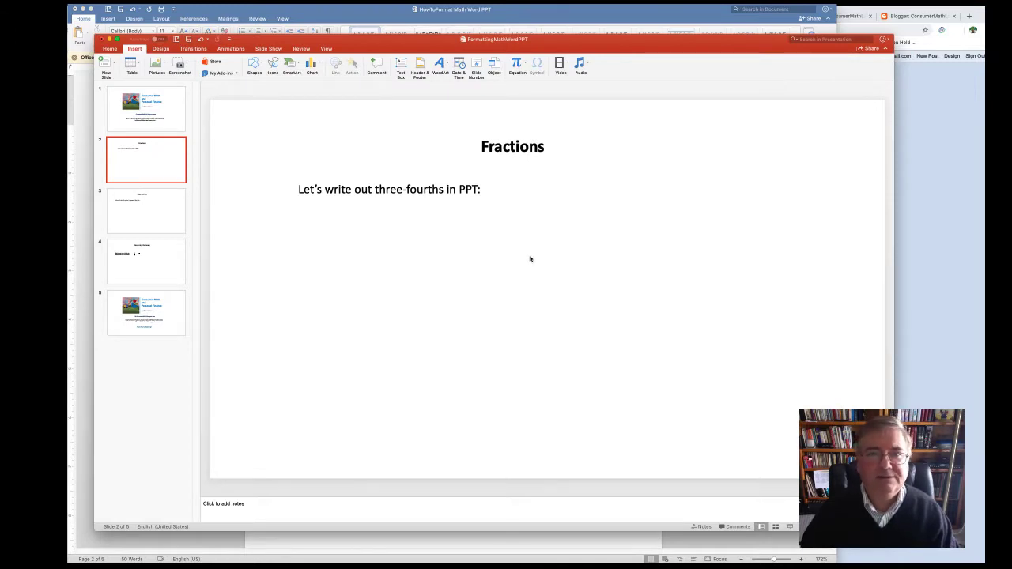
click(111, 49)
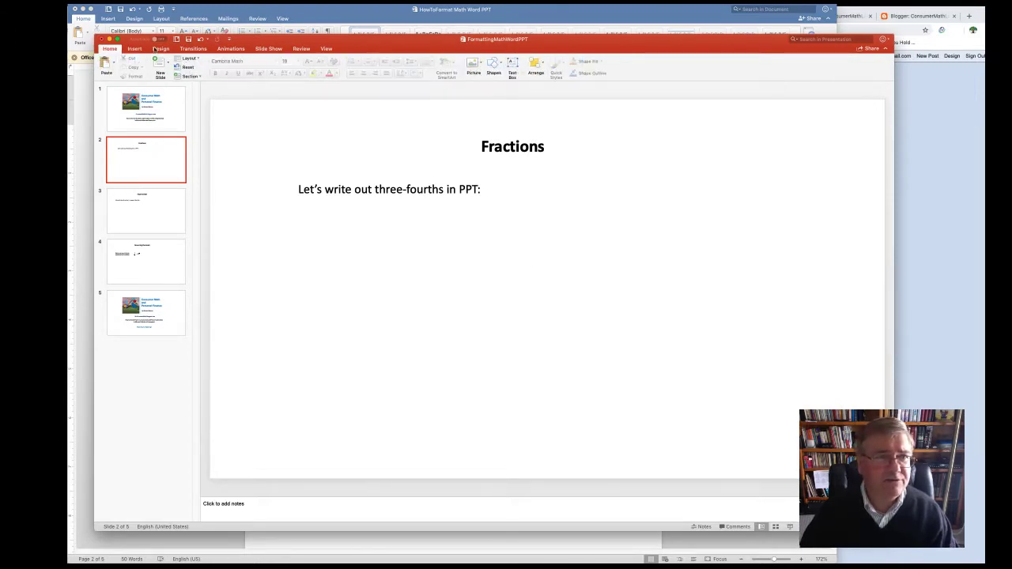
click(135, 49)
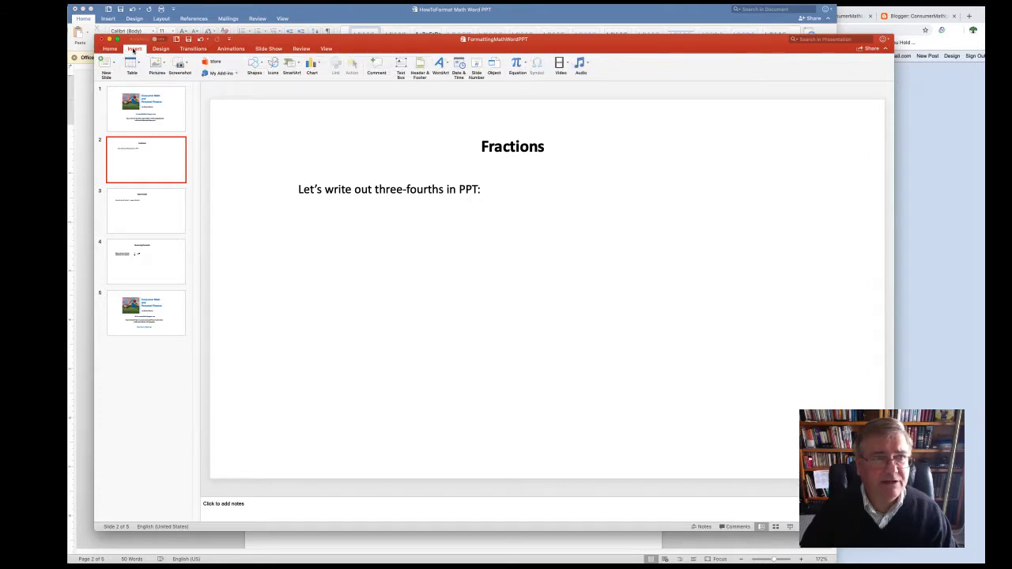
click(133, 50)
click(134, 50)
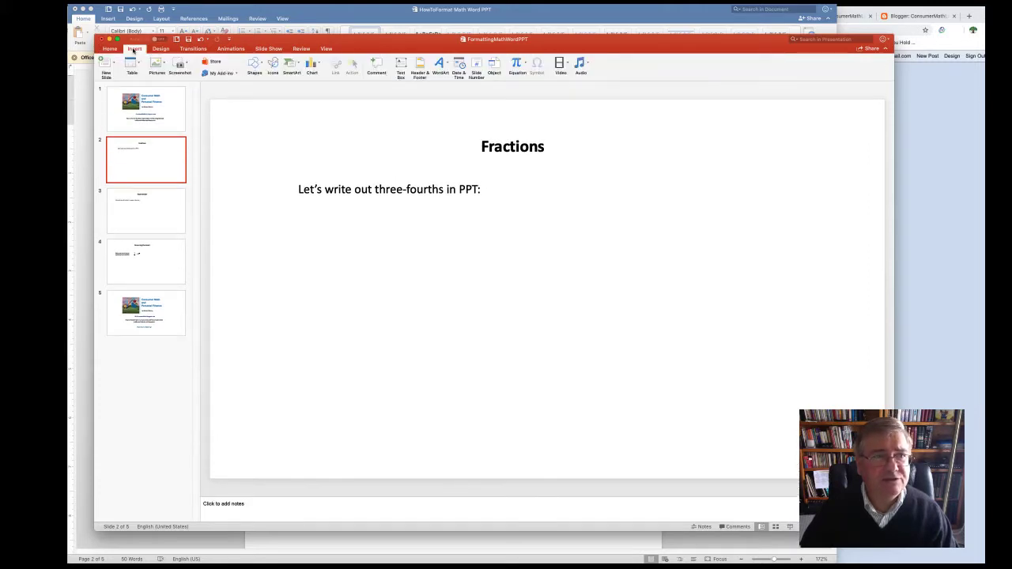
click(516, 64)
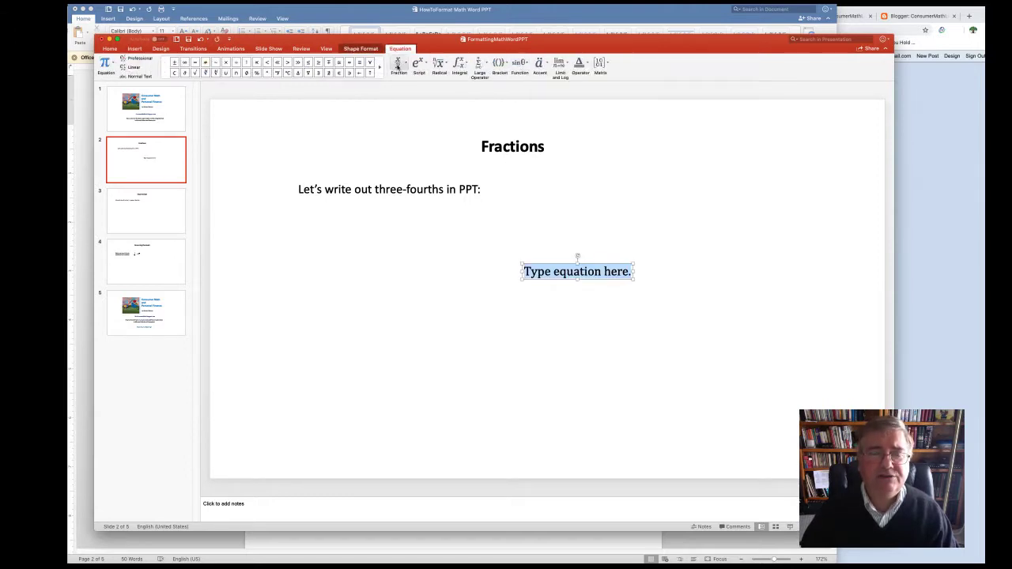
Fill the slide equation with a stacked fraction 3 over 4.
click(399, 67)
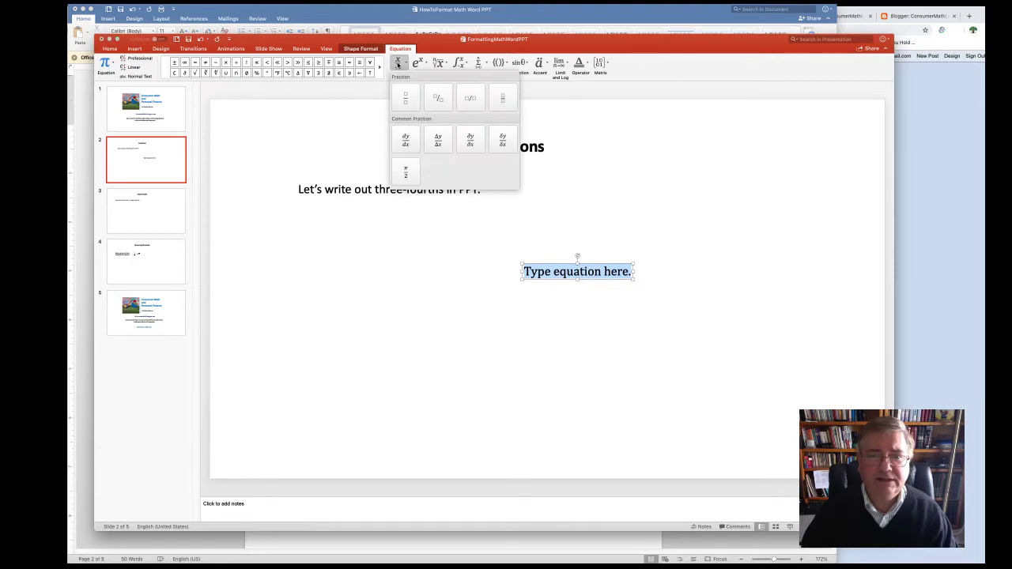
click(405, 103)
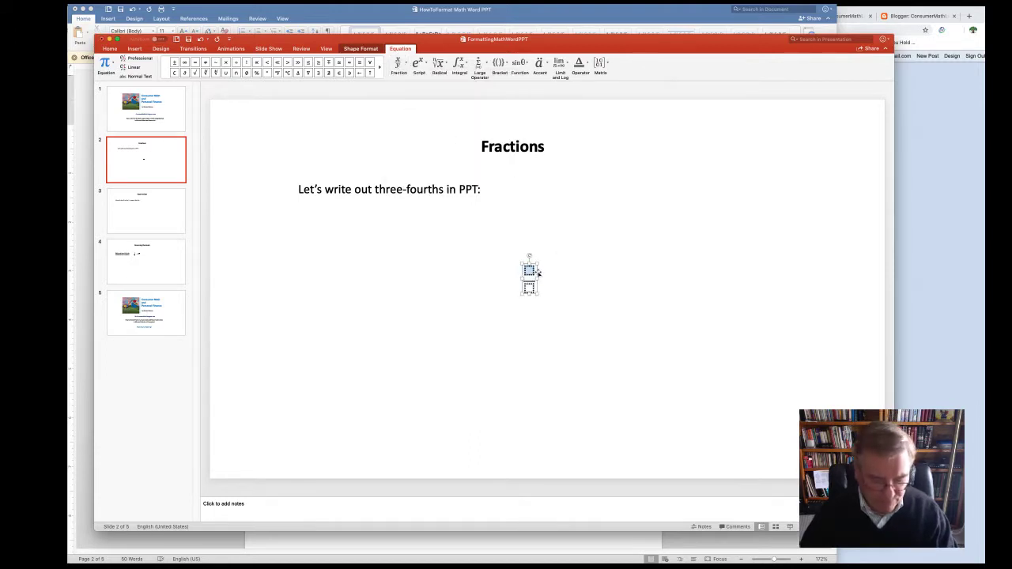
text(3)
click(530, 288)
text(4)
click(589, 296)
Enlarge the 3/4 equation and place it beside 'Let's write out three-fourths in PPT:'.
click(530, 263)
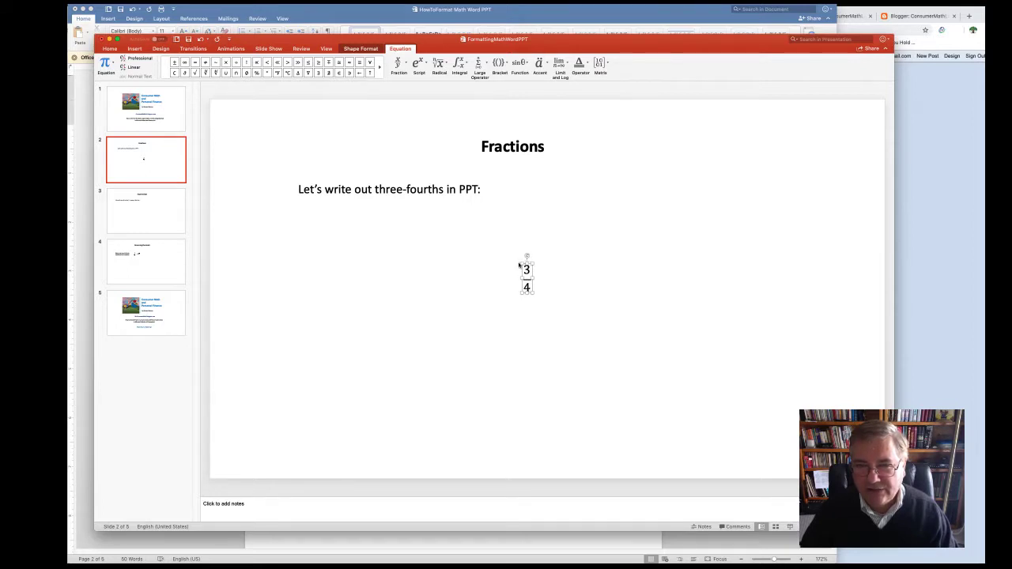
drag(521, 262, 510, 259)
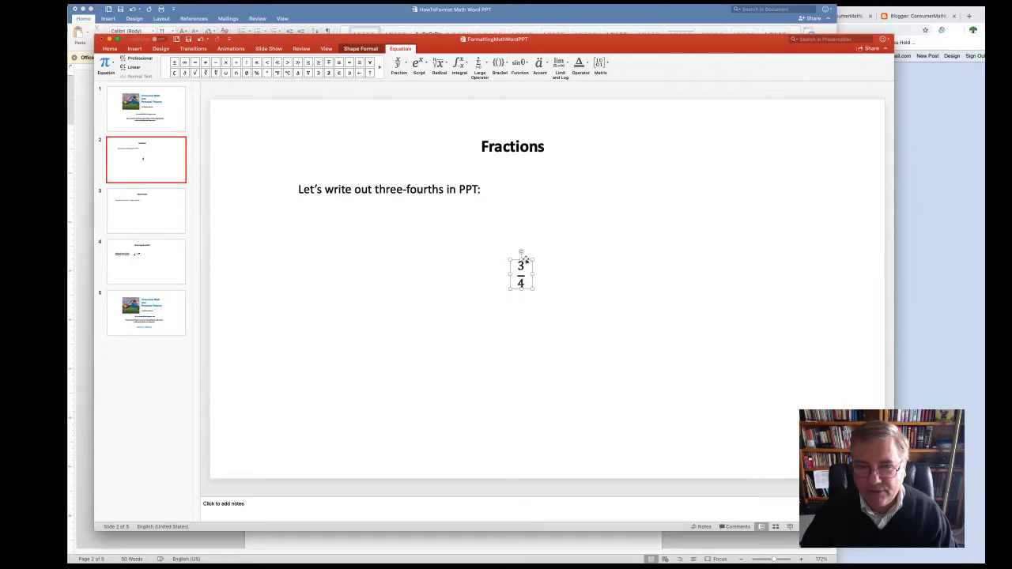
drag(525, 261, 511, 180)
click(594, 262)
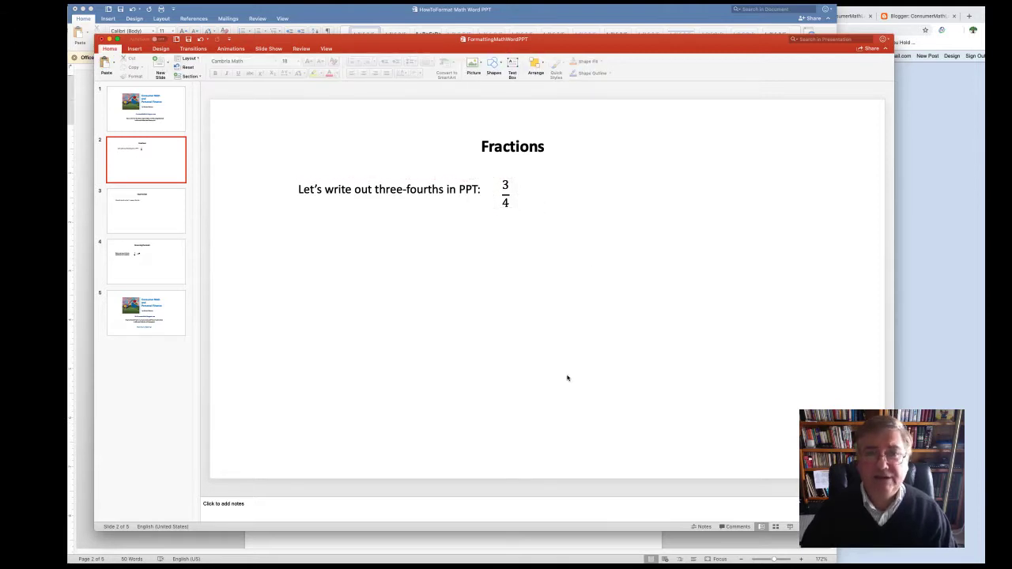
Back in Word, insert a new equation after 'Ten to the third power:'.
key(super+Tab)
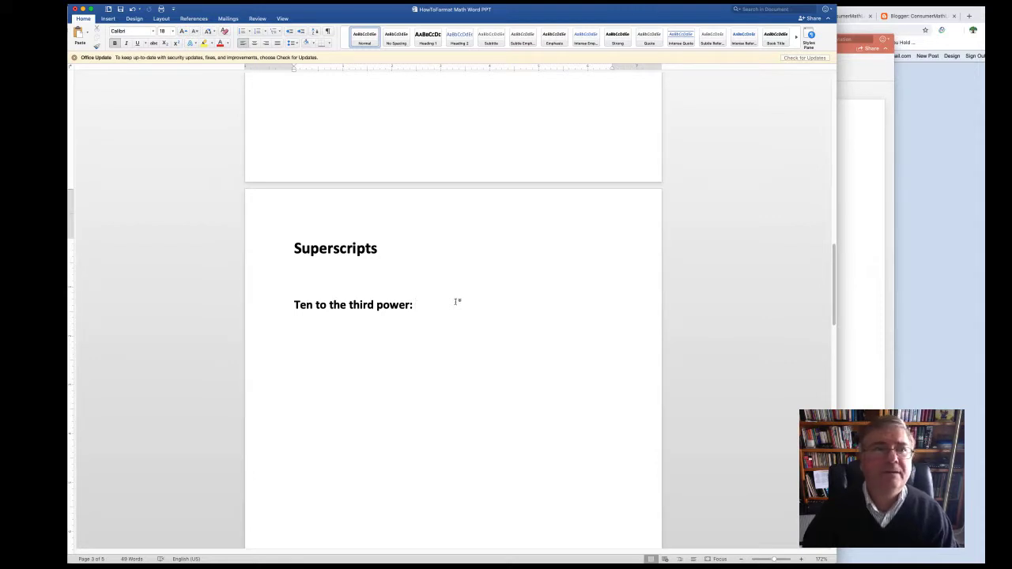
click(110, 19)
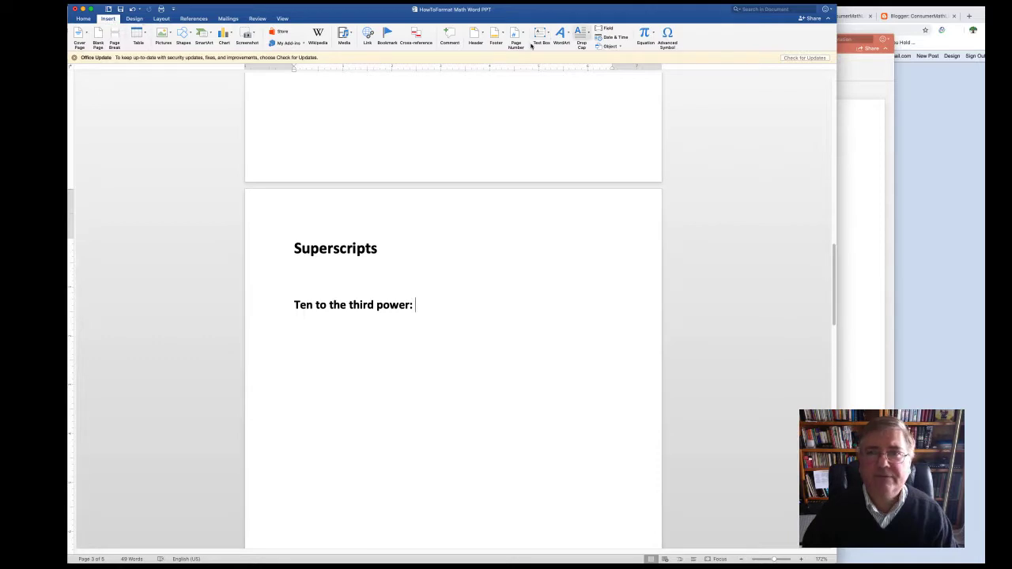
click(644, 35)
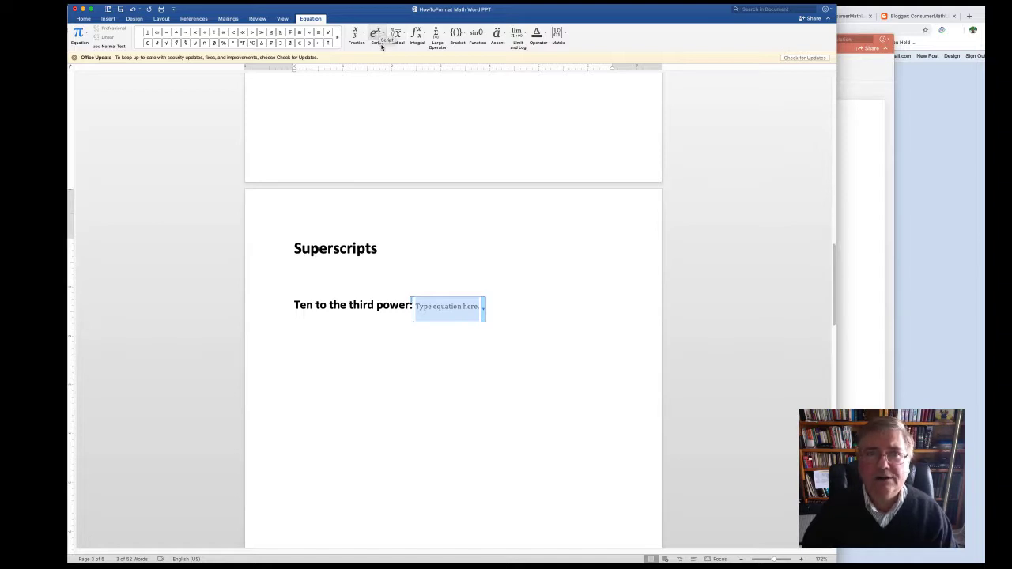
Make the equation a superscript layout reading 10³.
click(376, 34)
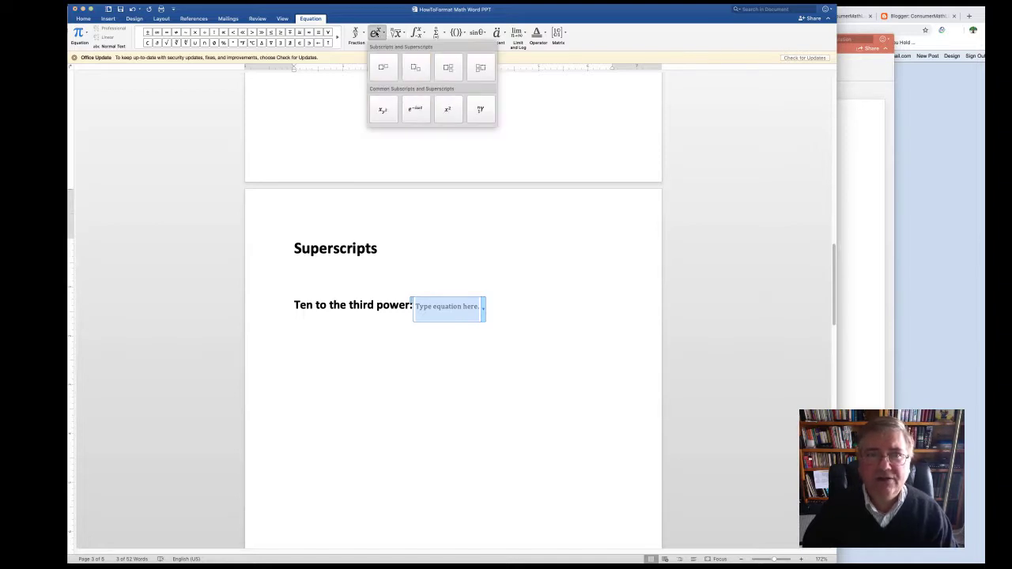
click(385, 72)
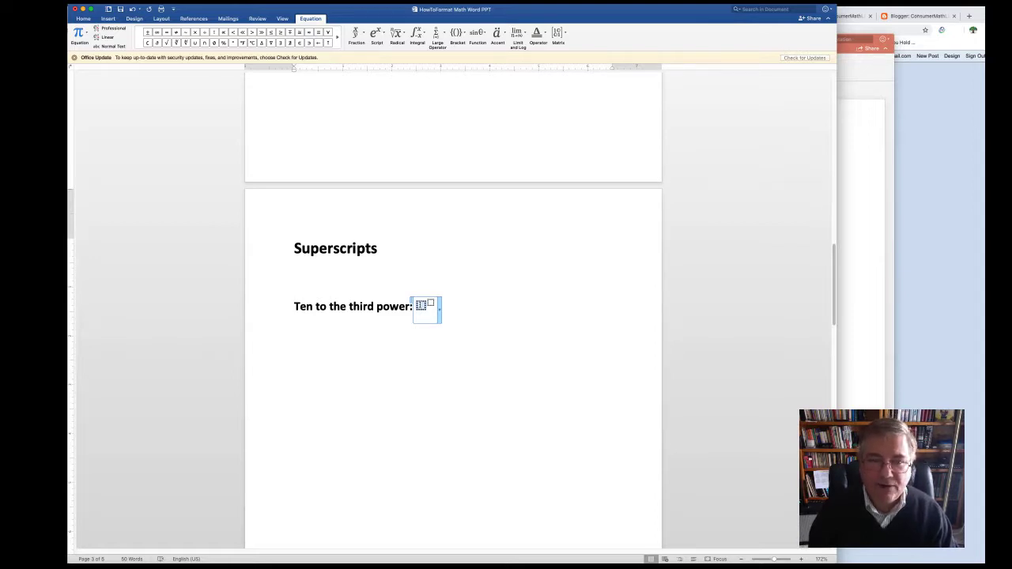
text(10)
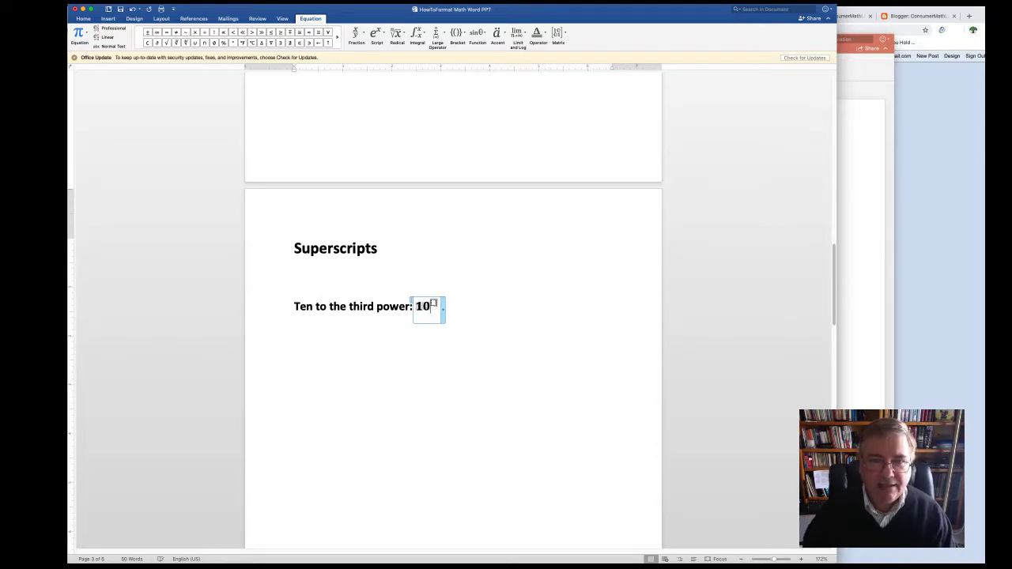
text(3)
click(478, 314)
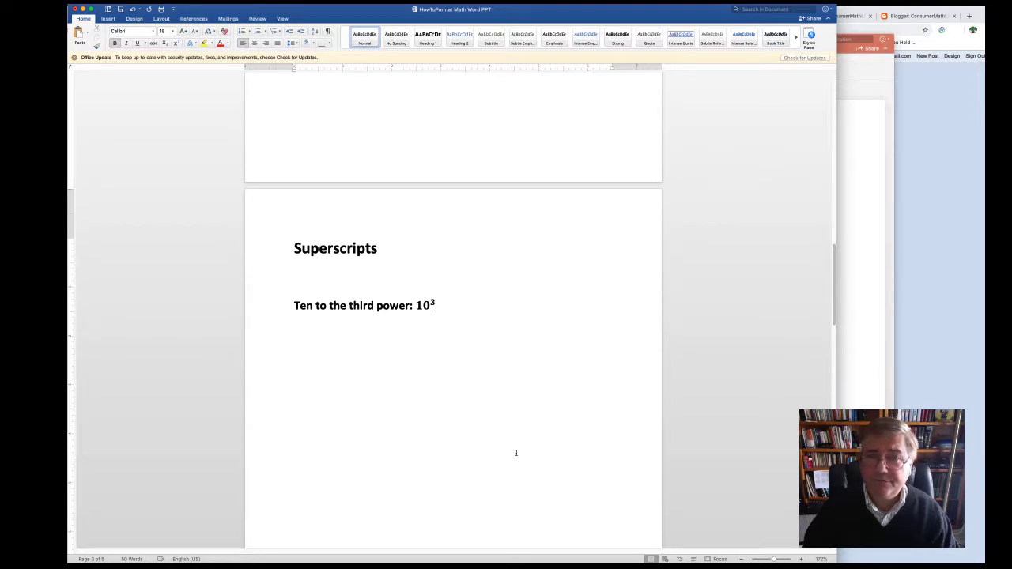
Paste a second 'Ten to the third power:' line and the Mac and PC shortcut notes.
key(Return)
text(Ten to the third power:)
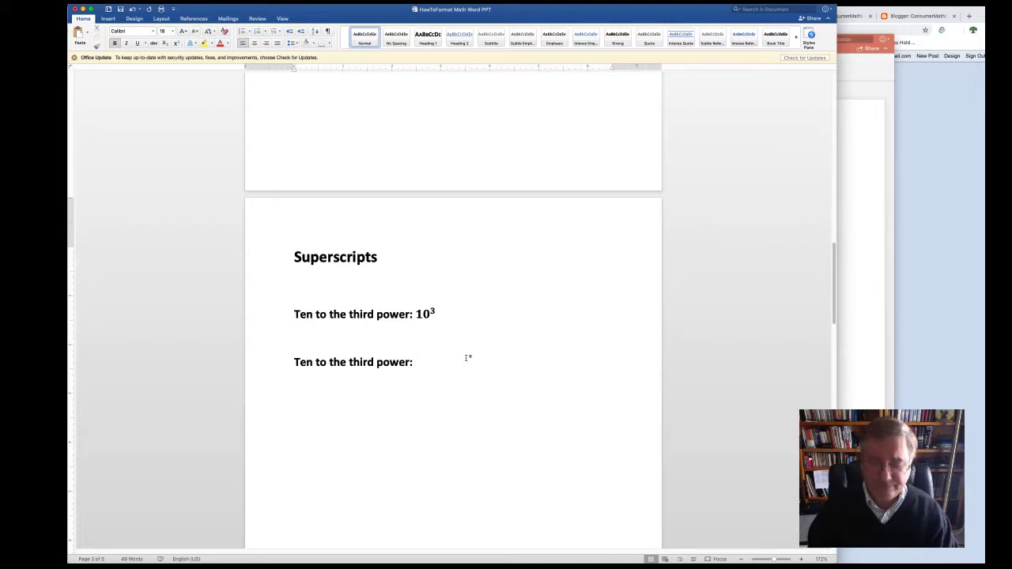
key(Return)
text(Mac:  Commd + Shift + "+" PC:   Control + Shift + "+")
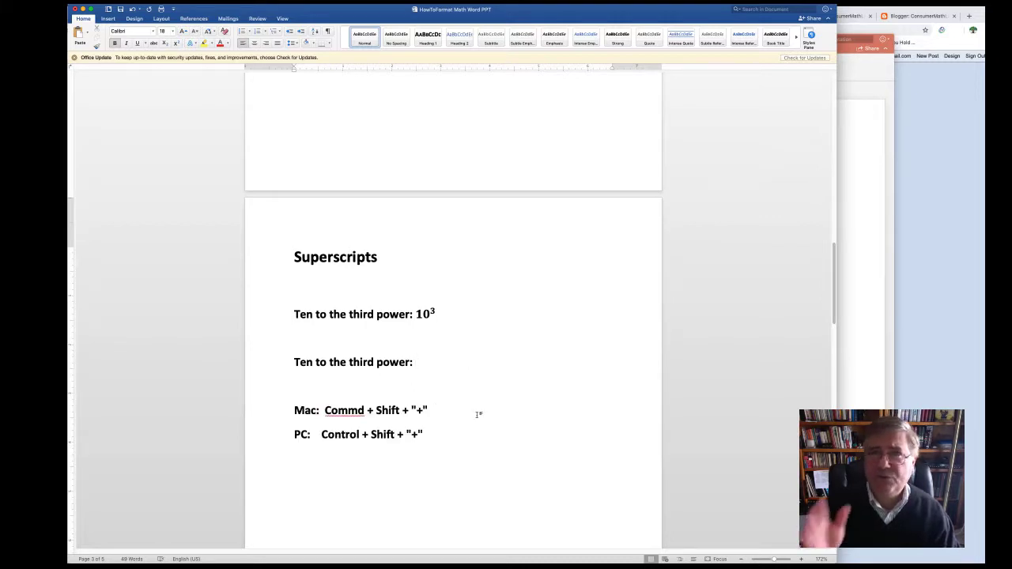
Type 10 at the end of the second 'Ten to the third power:' line.
click(478, 414)
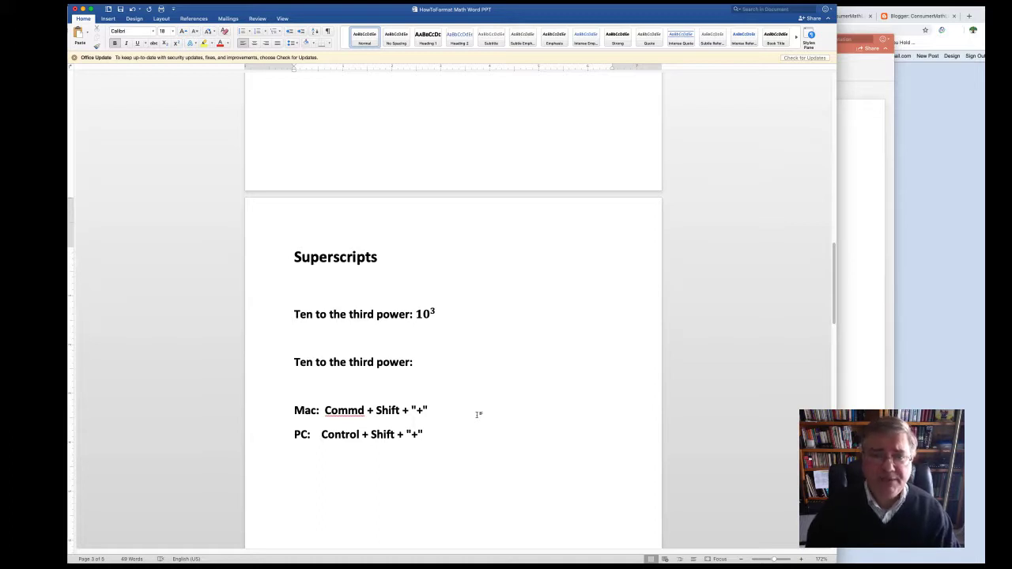
click(436, 362)
text(10)
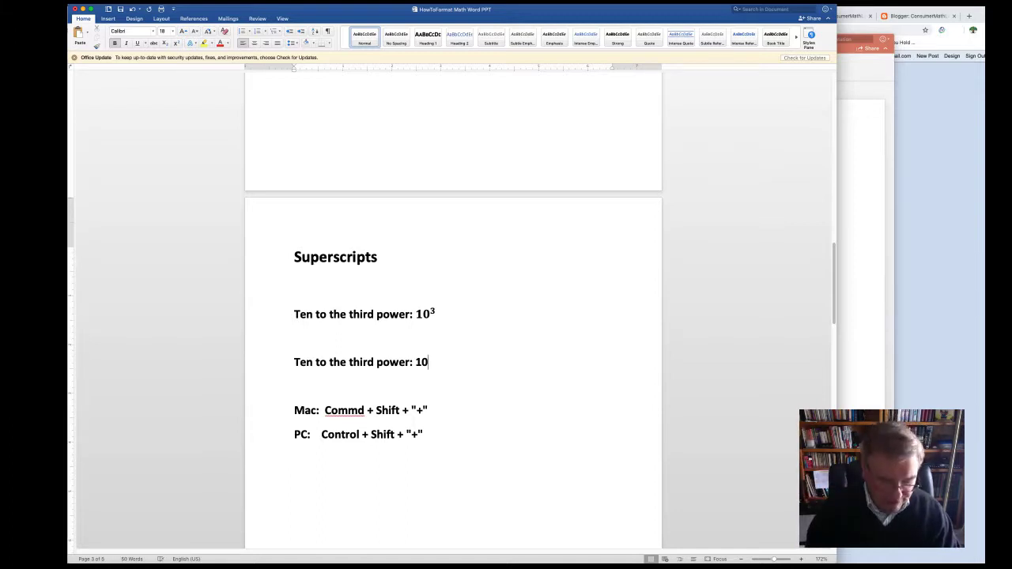
Add a superscript 3 after the 10 with Cmd+Shift+=, deleting test characters.
key(super+shift+equal)
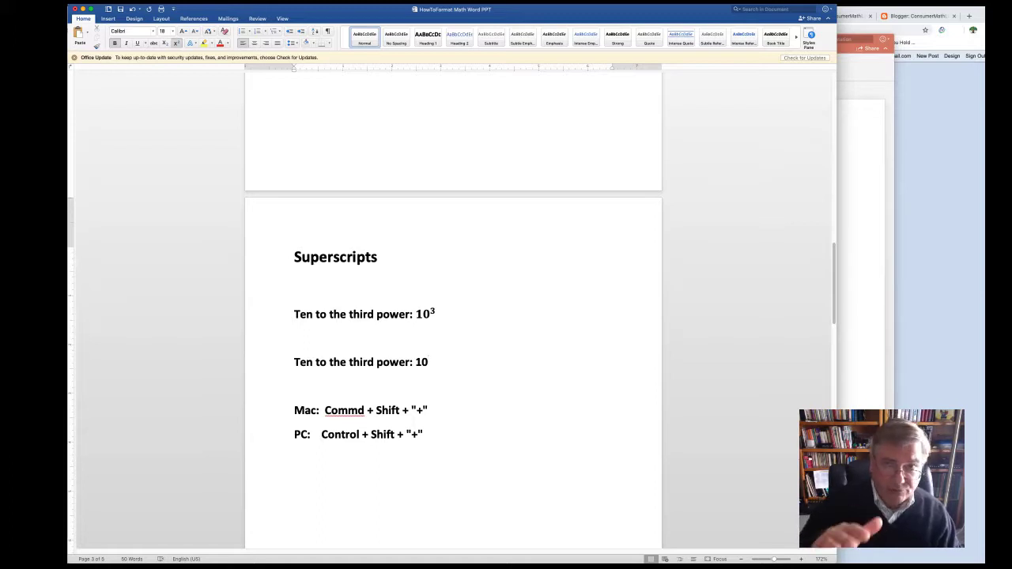
key(super+shift+plus)
text(3)
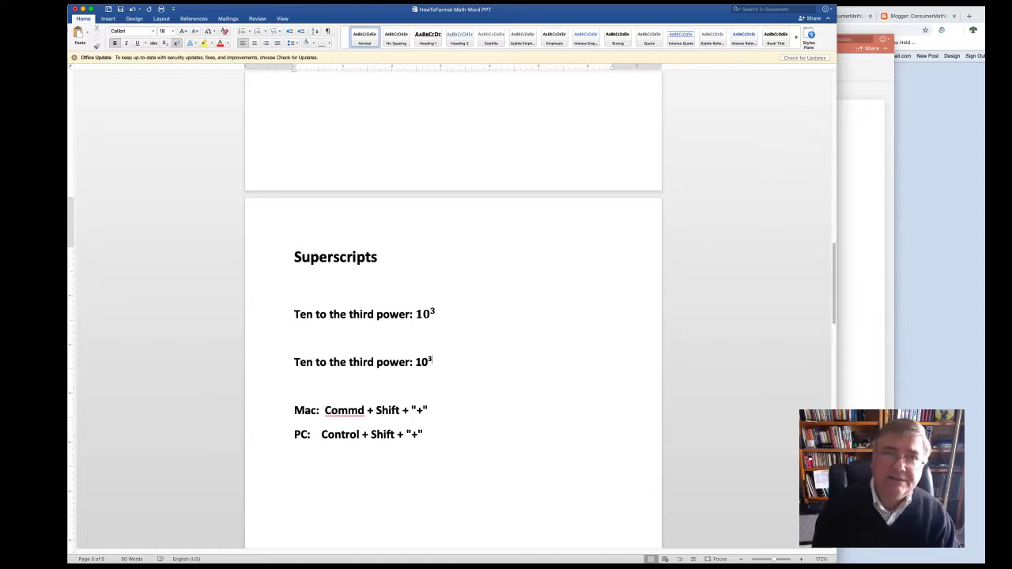
text(ldksfjfdlkjdslfkfsj)
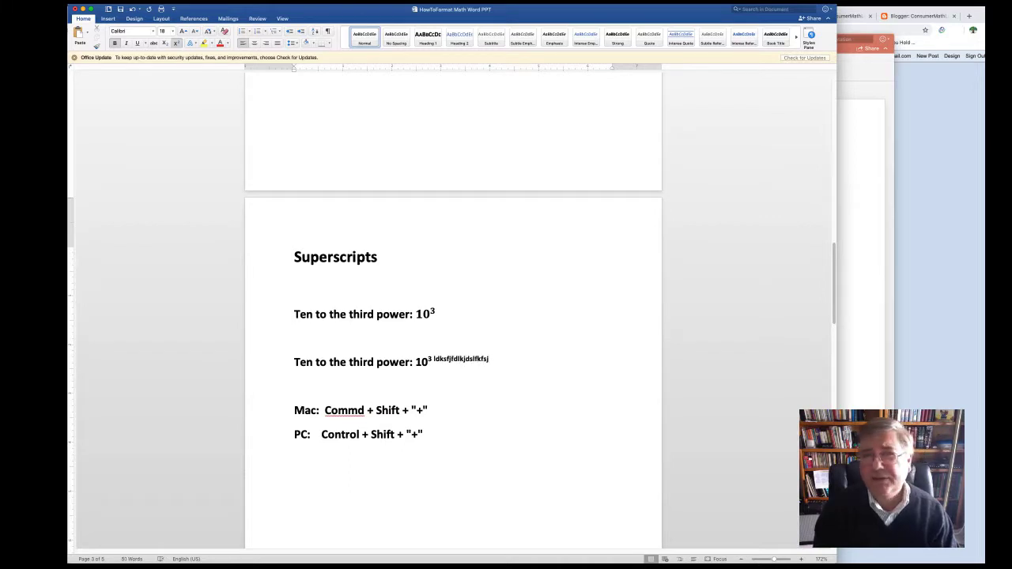
key(BackSpace)
key(BackSpace)
key(BackSpace)
key(BackSpace)
key(BackSpace)
key(BackSpace)
key(BackSpace)
key(BackSpace)
key(BackSpace)
key(BackSpace)
key(BackSpace)
key(BackSpace)
key(BackSpace)
key(BackSpace)
key(BackSpace)
key(BackSpace)
key(BackSpace)
key(BackSpace)
key(BackSpace)
key(BackSpace)
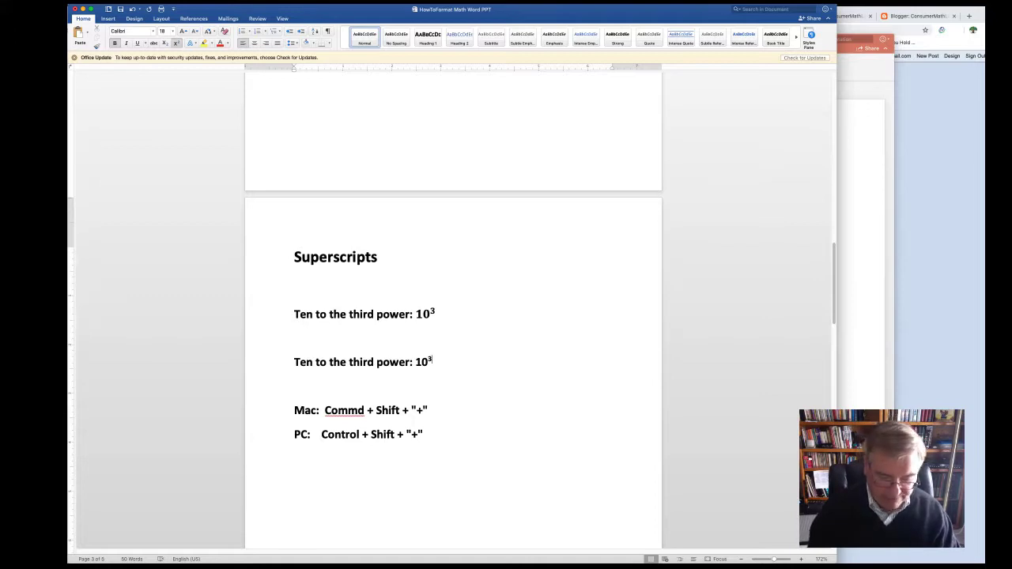
Turn superscript off, clear leftover test text, and switch to the PowerPoint Superscripts slide.
key(super+shift+equal)
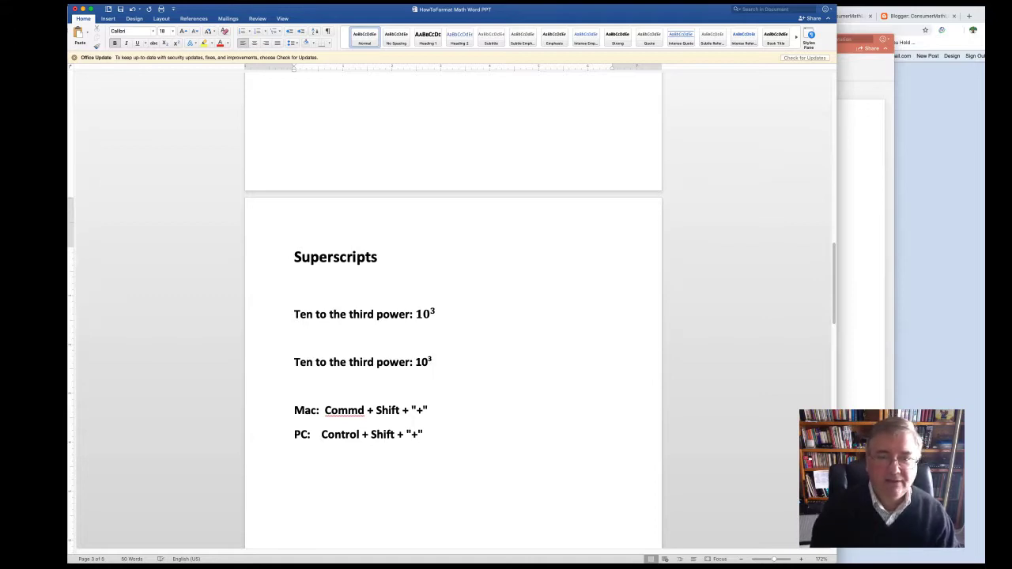
text(ssdlfksldgkj)
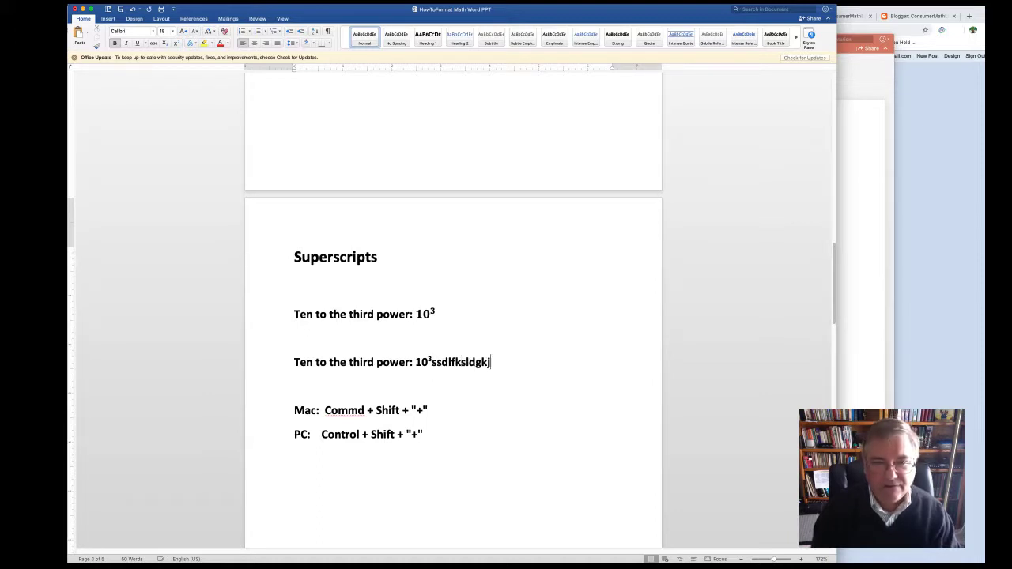
key(BackSpace)
key(BackSpace)
key(BackSpace)
key(BackSpace)
key(BackSpace)
key(BackSpace)
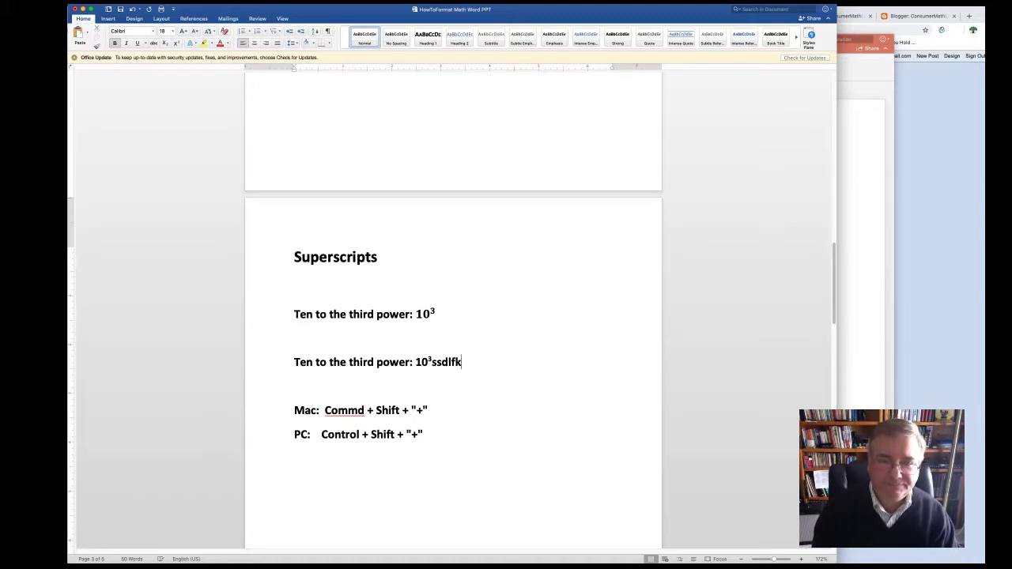
key(BackSpace)
key(BackSpace)
key(BackSpace)
key(BackSpace)
key(BackSpace)
key(BackSpace)
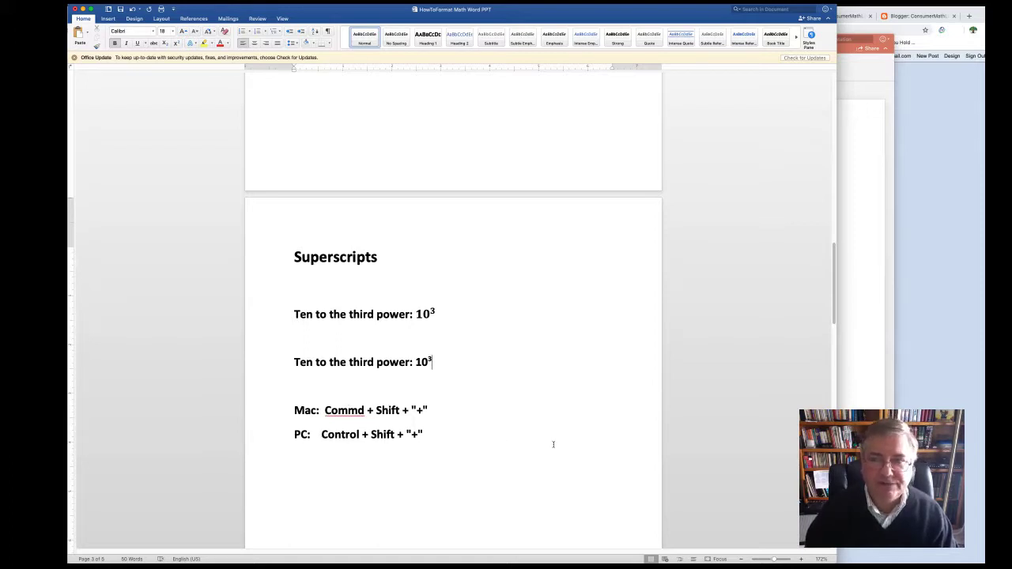
key(super+Tab)
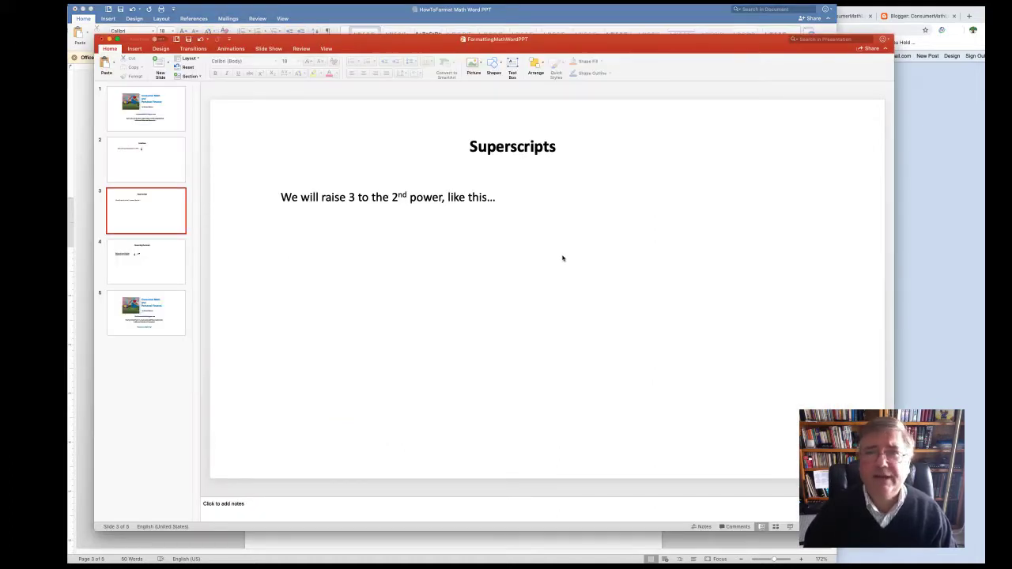
Insert a superscript equation on the slide with base 3 and exponent 2.
click(135, 49)
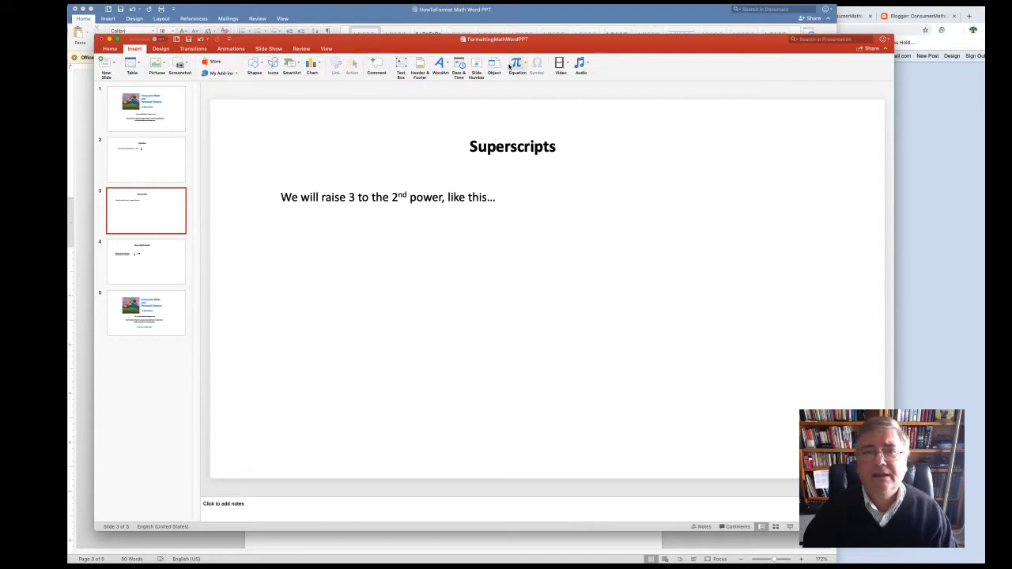
click(516, 65)
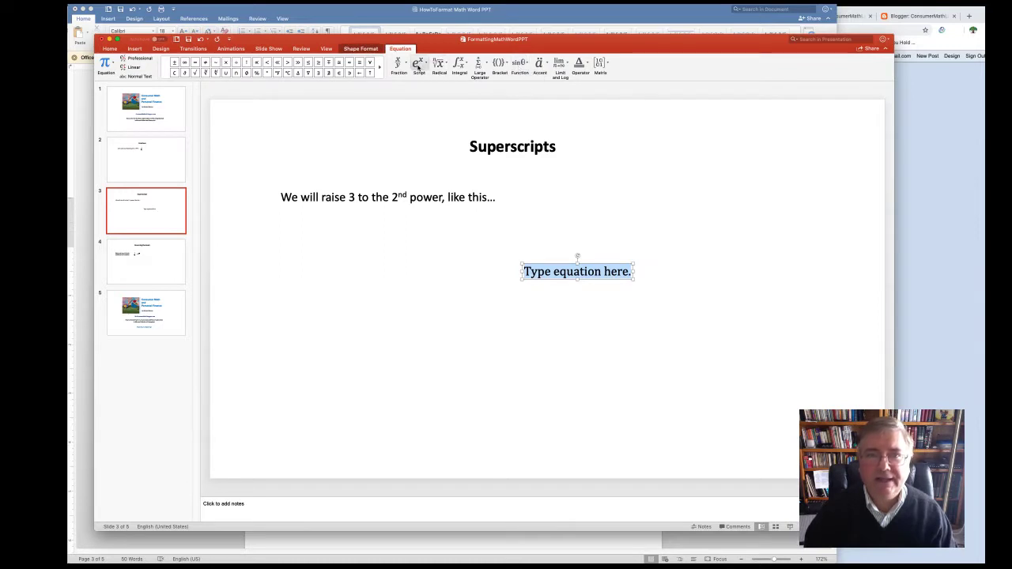
click(417, 66)
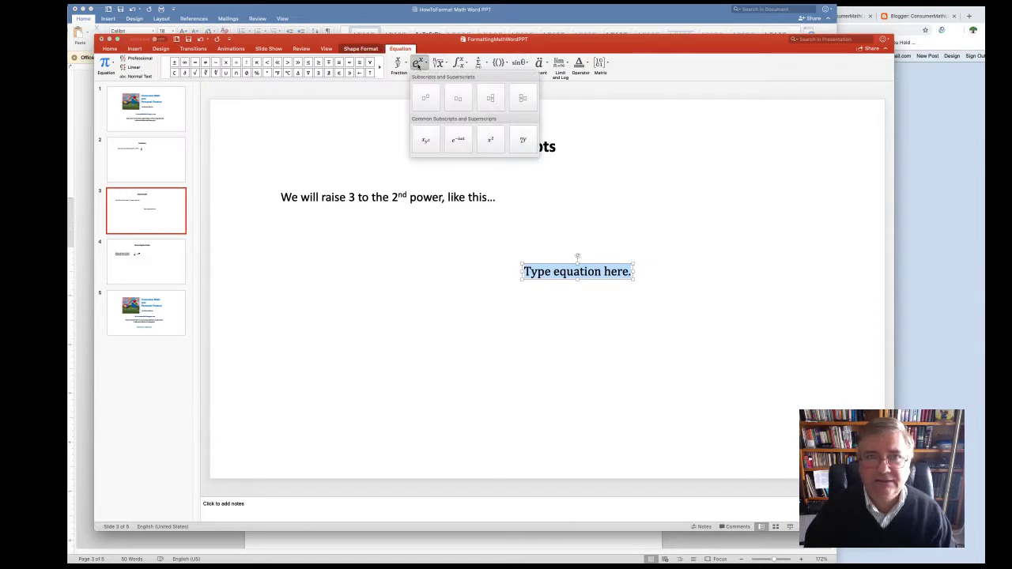
click(427, 103)
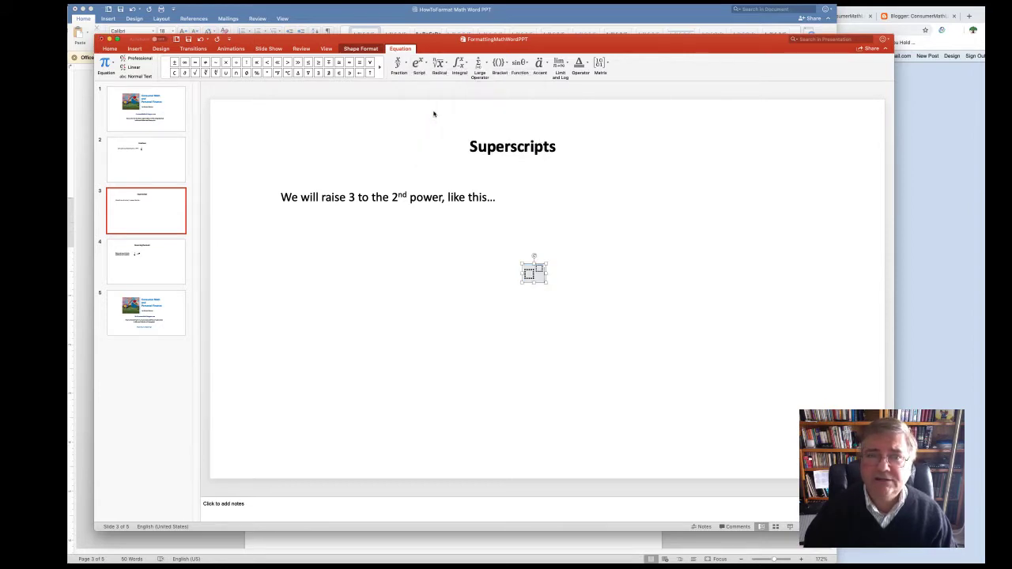
click(529, 274)
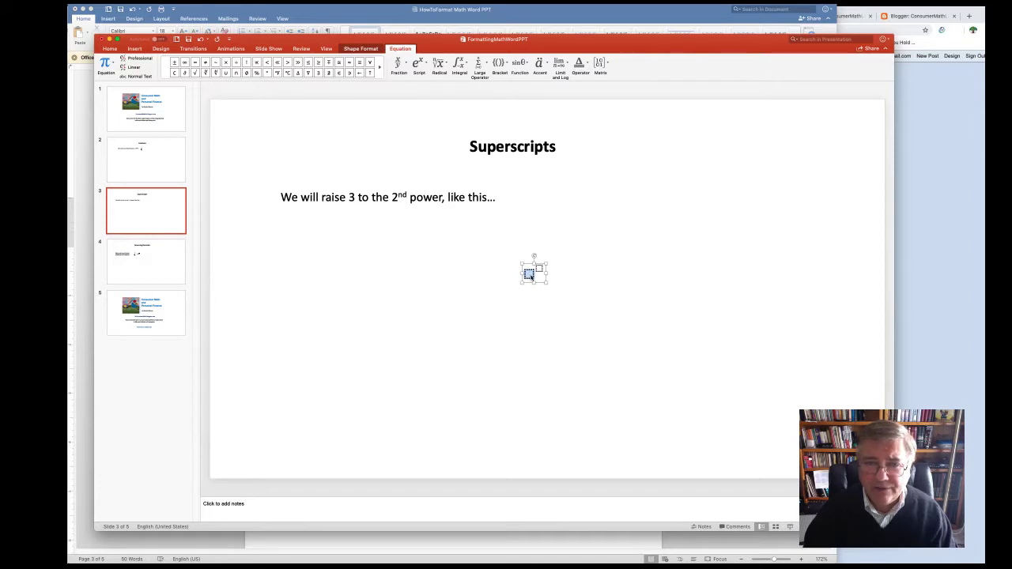
text(3)
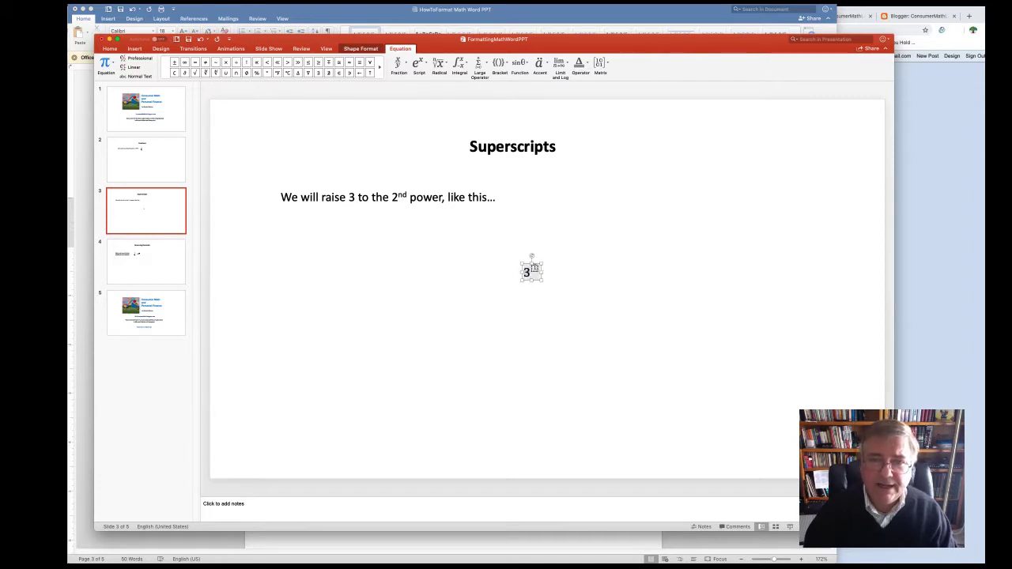
click(534, 269)
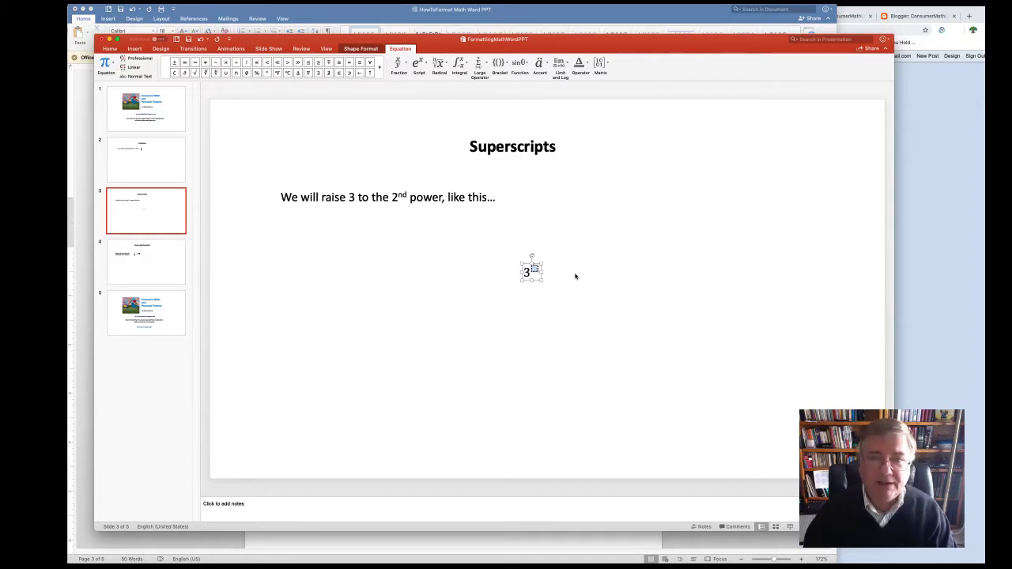
text(2)
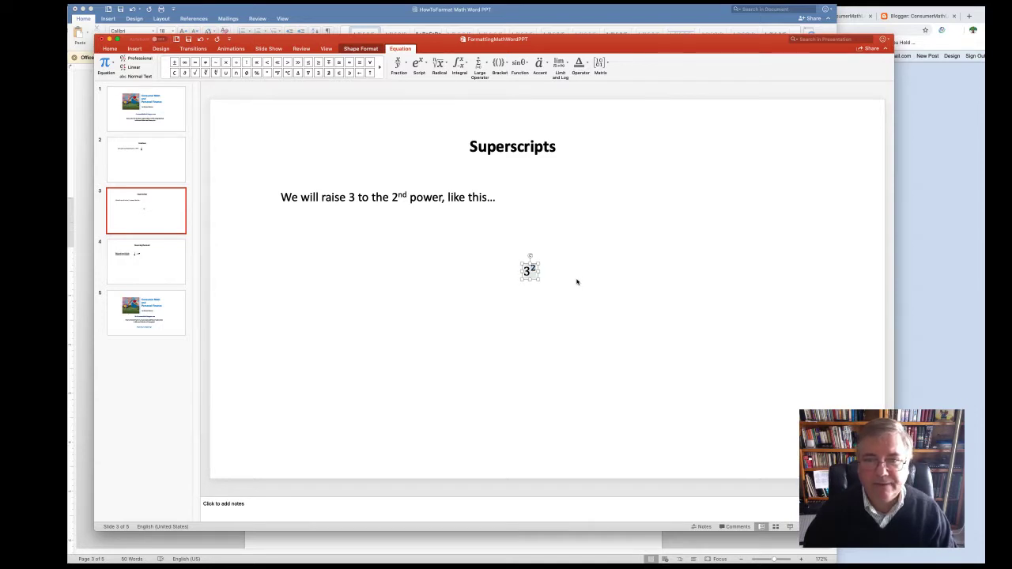
Move the 3² equation up beside 'like this…' and return to Word.
click(577, 281)
click(531, 269)
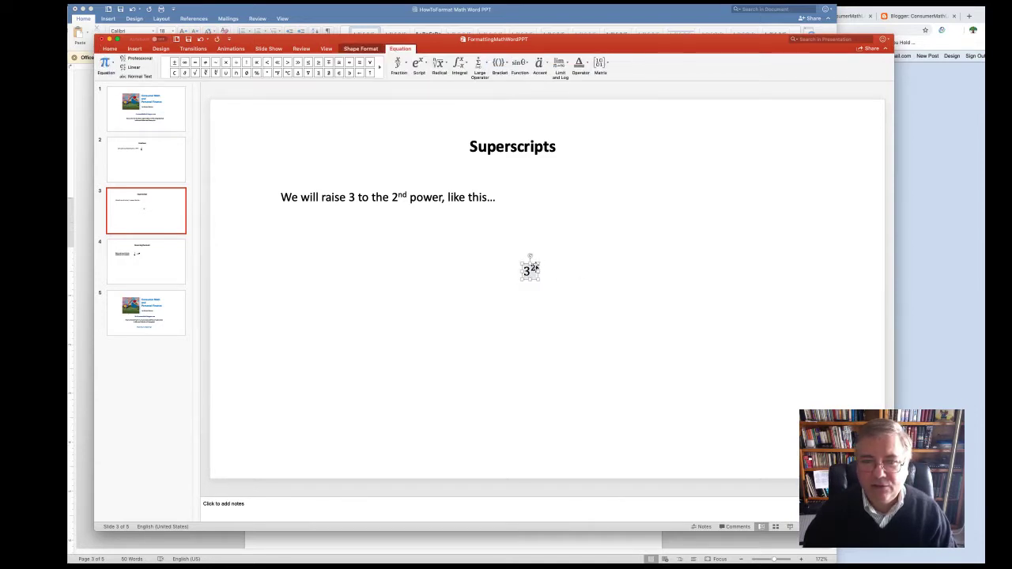
drag(535, 269, 523, 193)
key(super+Tab)
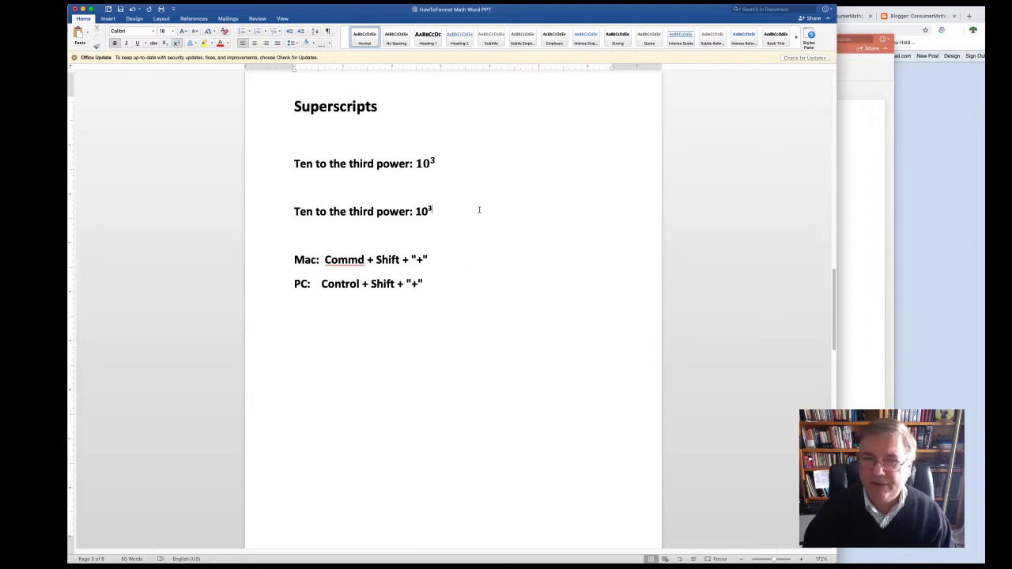
Return to Word's Recurring Decimals page showing the empty One-third: line.
click(865, 265)
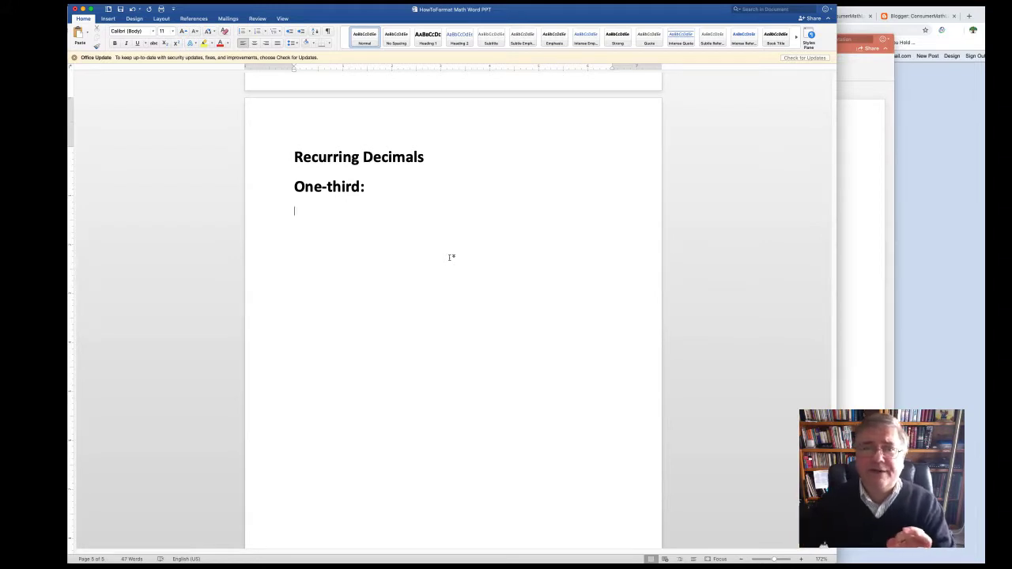
Insert a stacked 1/3 fraction equation after One-third:.
click(392, 187)
key(ctrl+=)
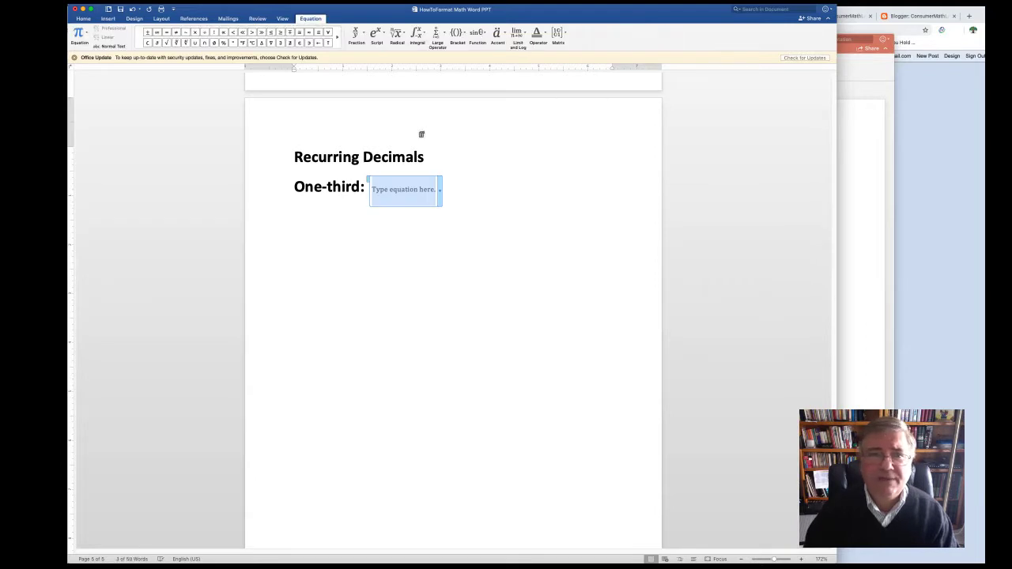
click(357, 33)
click(363, 68)
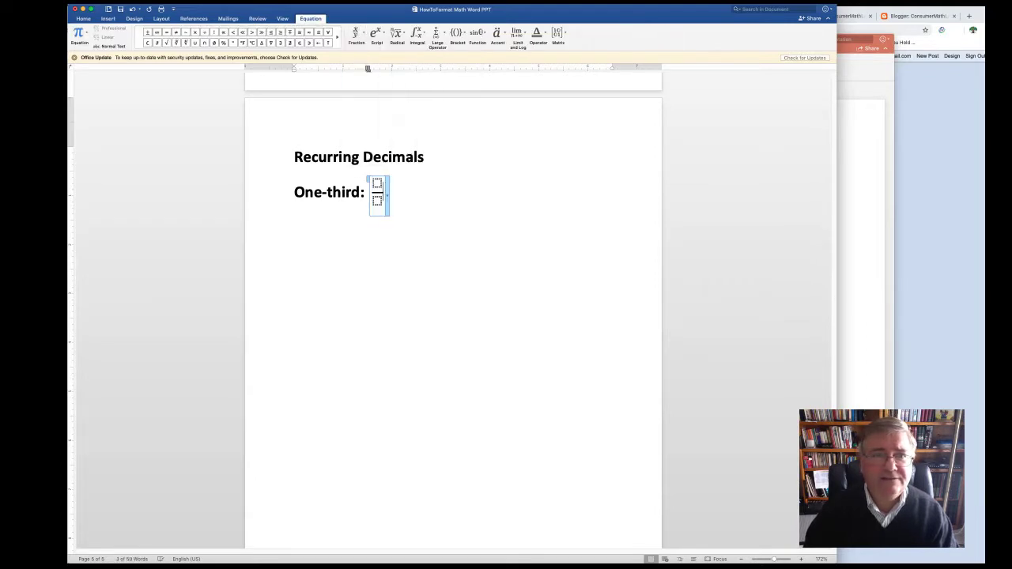
text(1)
key(Down)
text(3)
Follow the fraction with the text '= 0.3', trimming the extra typed digits and dots.
click(411, 187)
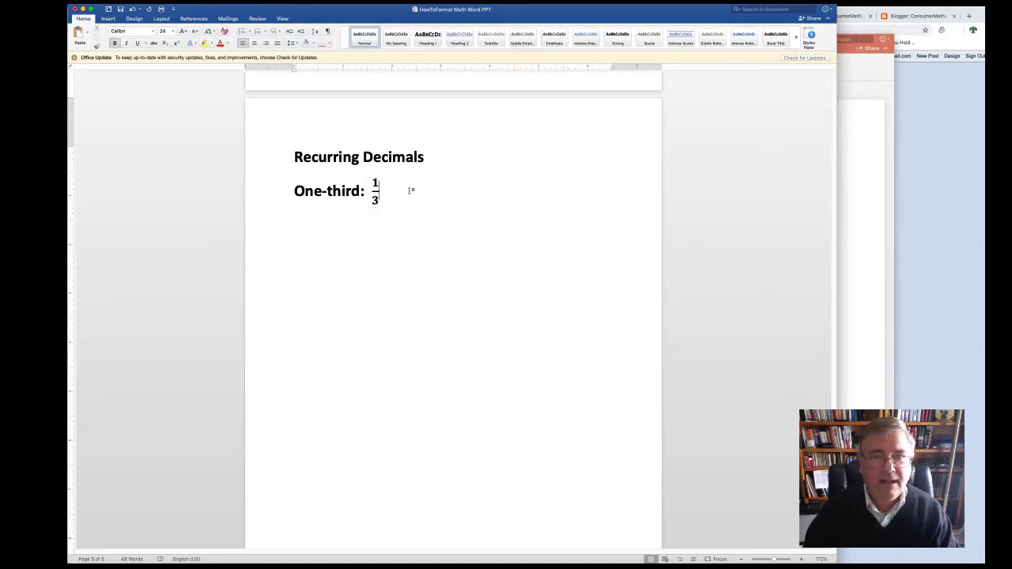
text(= )
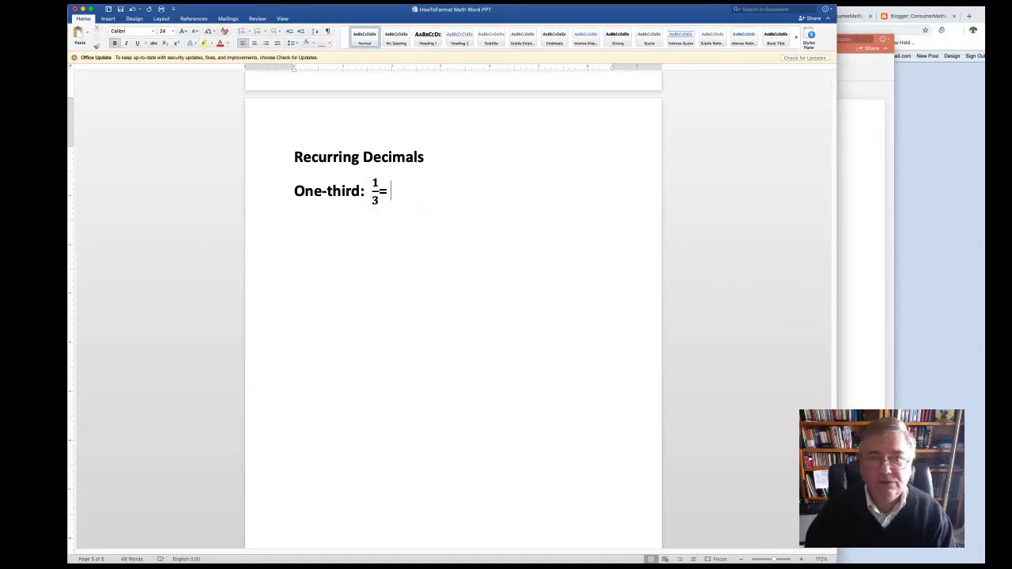
text(0.)
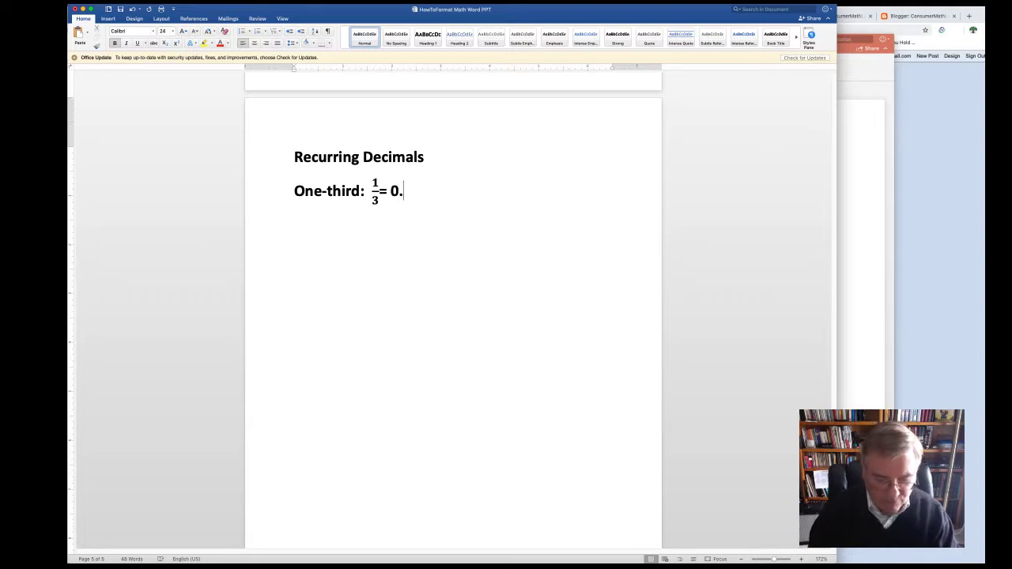
text(33333333)
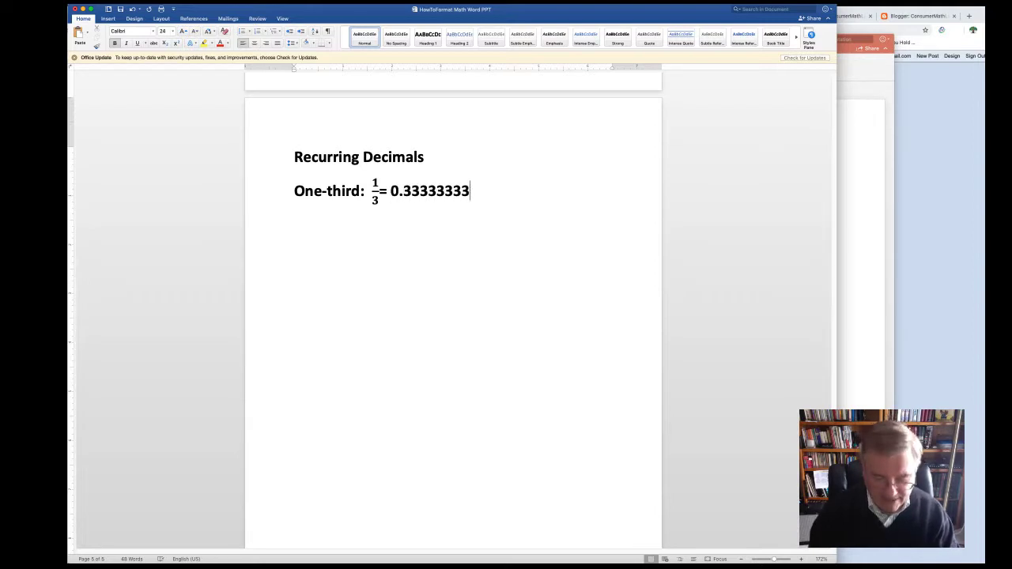
text(............)
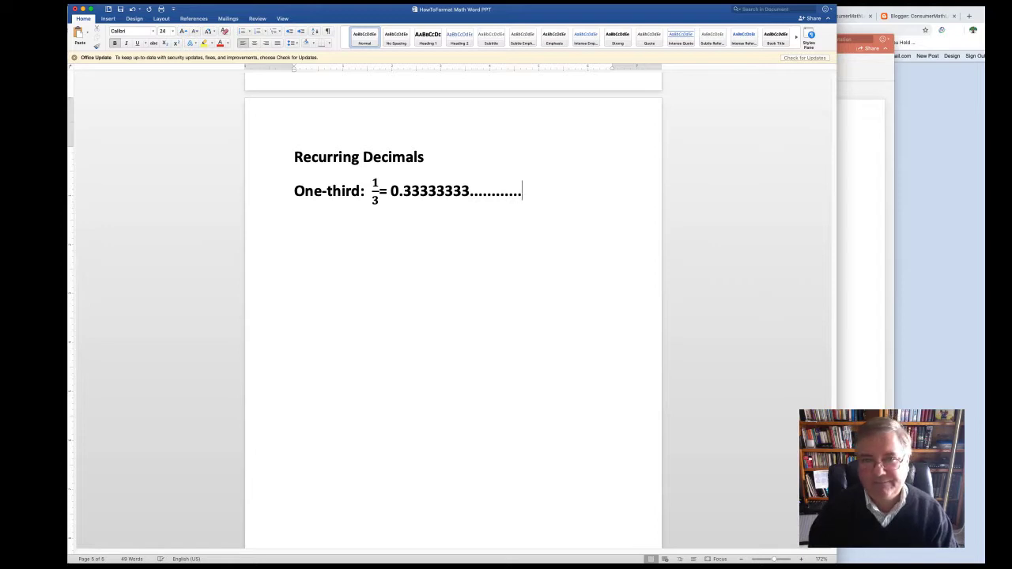
text(.)
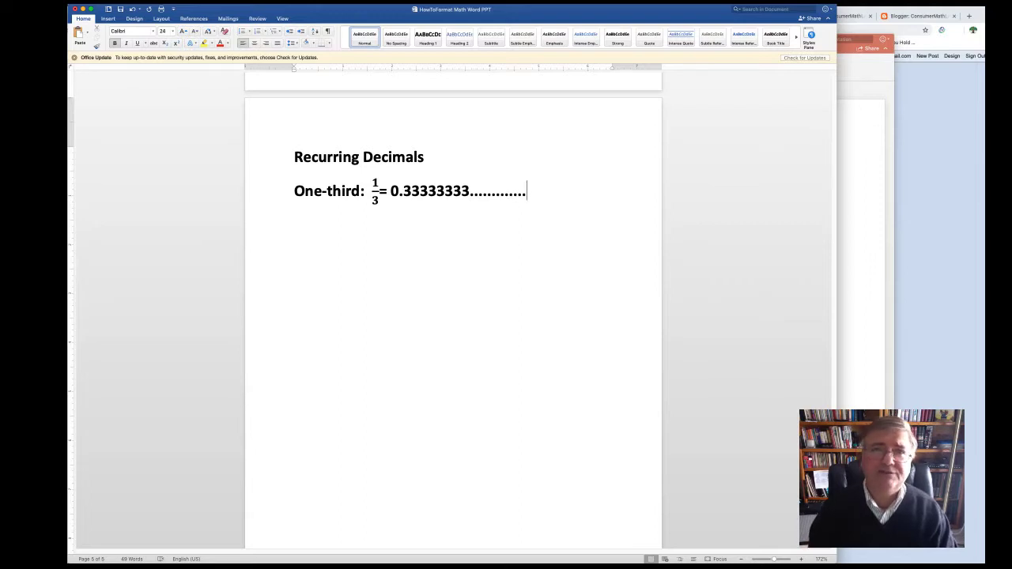
key(BackSpace)
key(BackSpace)
key(BackSpace)
key(BackSpace)
key(BackSpace)
key(BackSpace)
key(BackSpace)
key(BackSpace)
key(BackSpace)
key(BackSpace)
key(BackSpace)
key(BackSpace)
key(BackSpace)
key(BackSpace)
key(BackSpace)
key(BackSpace)
key(BackSpace)
key(BackSpace)
key(BackSpace)
key(BackSpace)
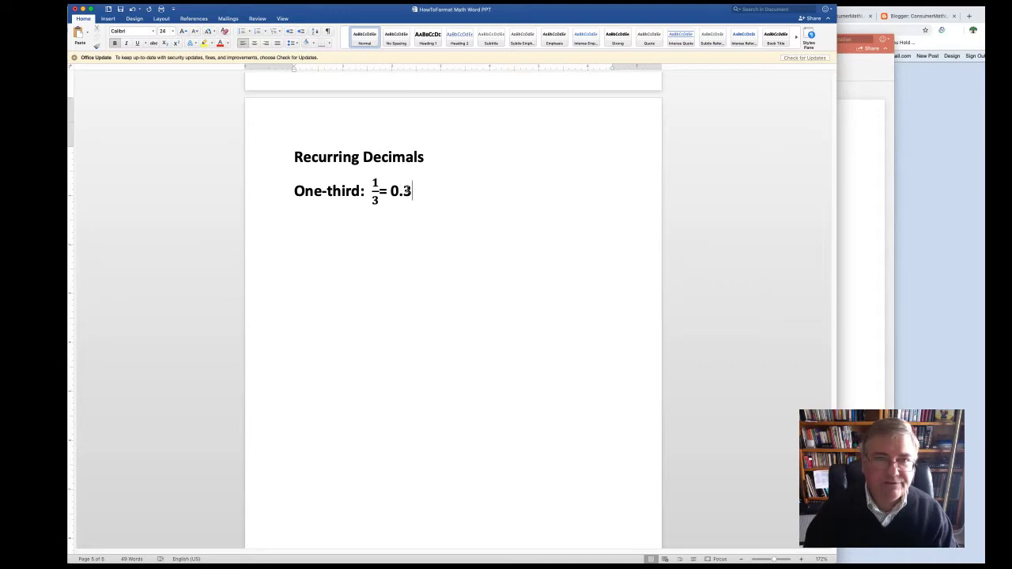
Extend the decimal to 0.33 and select the repeating 33.
click(402, 191)
drag(402, 190, 412, 191)
click(418, 190)
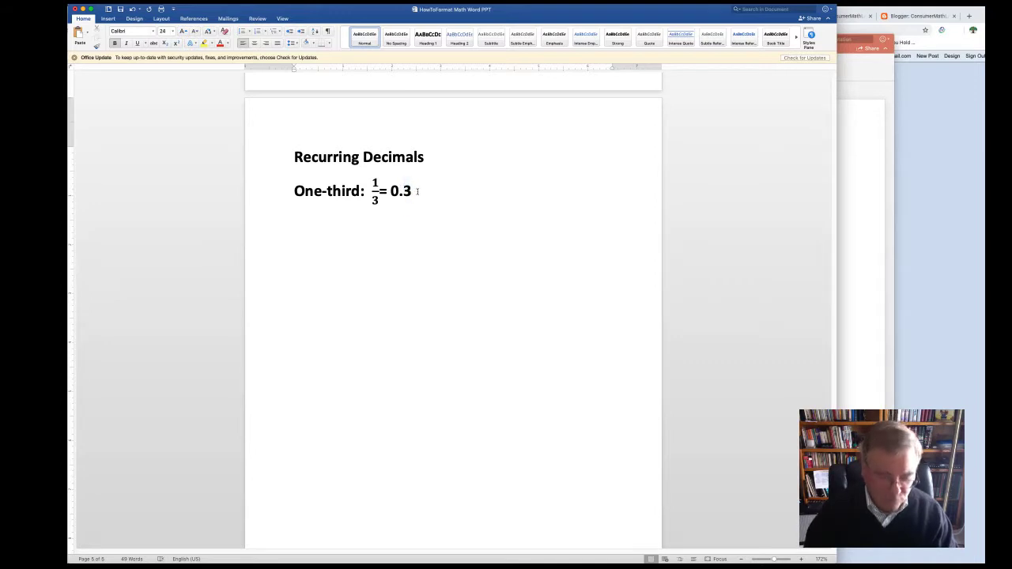
text(3)
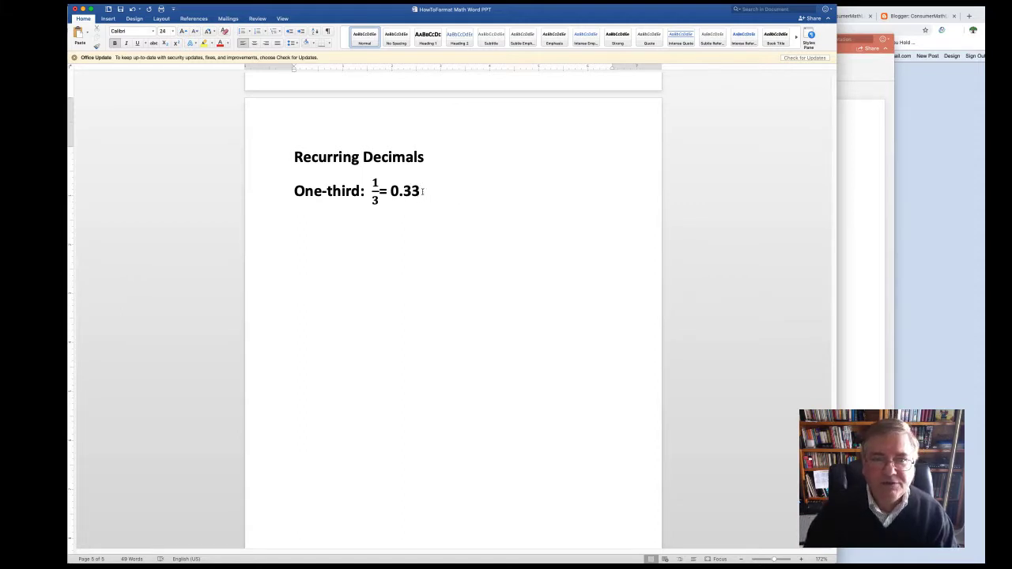
drag(423, 190, 411, 192)
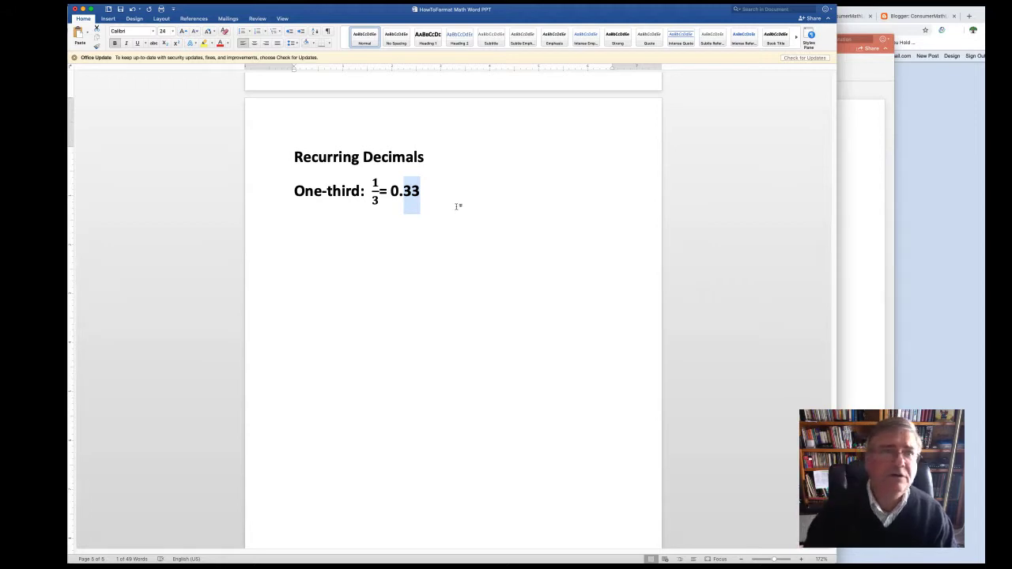
Convert the 33 into an equation and give it an Overbar accent.
click(108, 18)
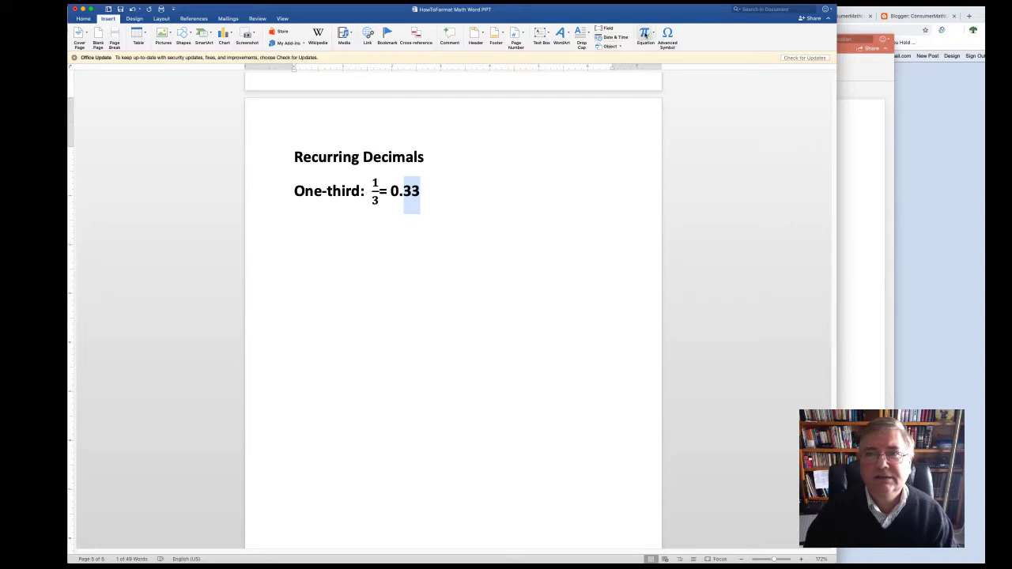
click(644, 34)
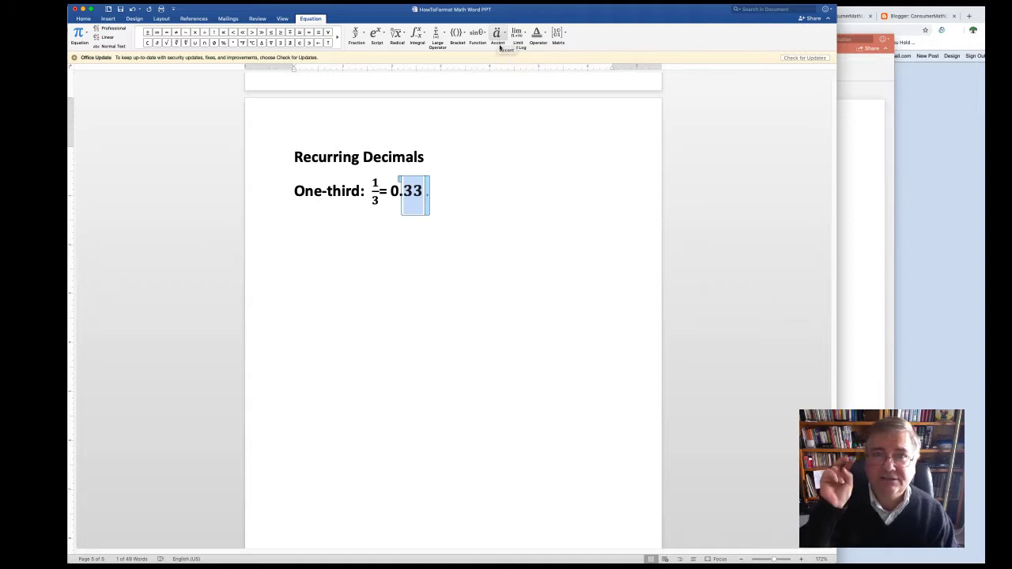
click(498, 35)
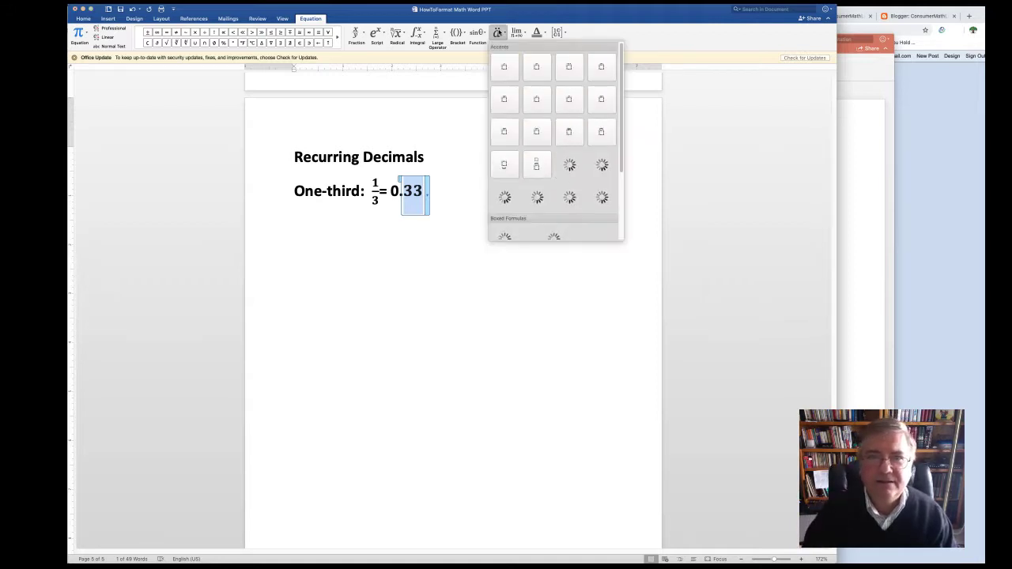
drag(624, 140, 623, 226)
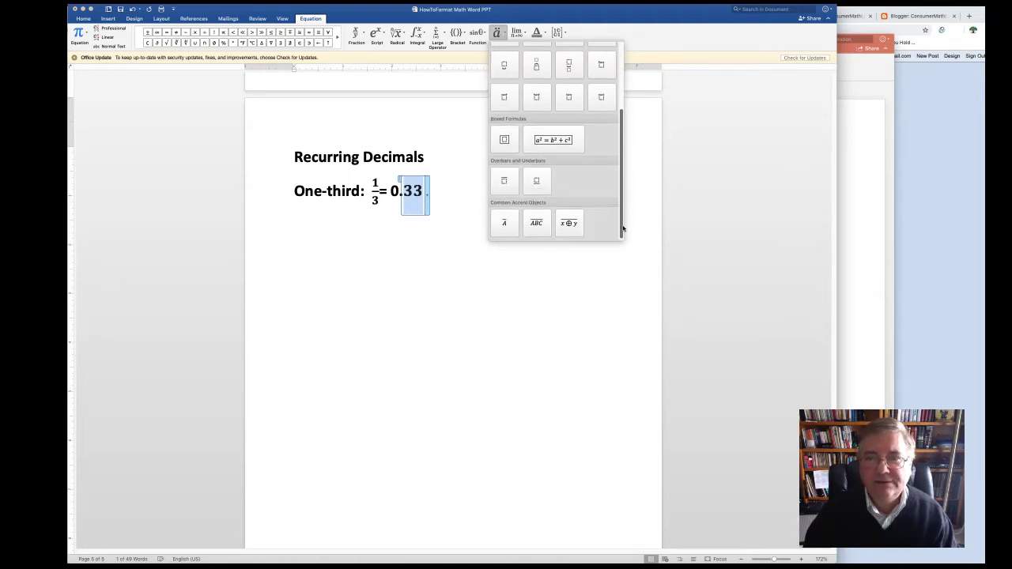
click(504, 182)
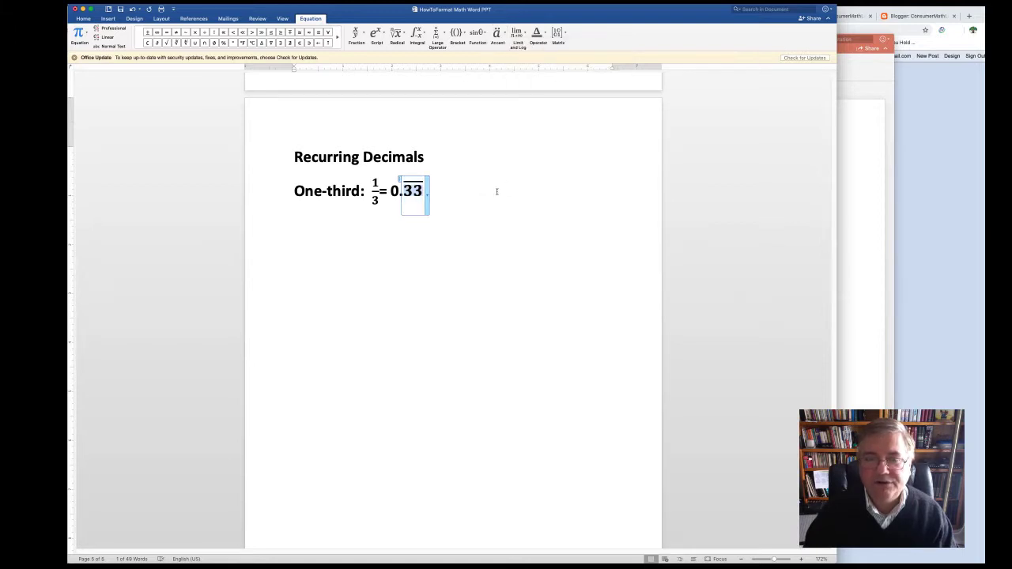
click(533, 224)
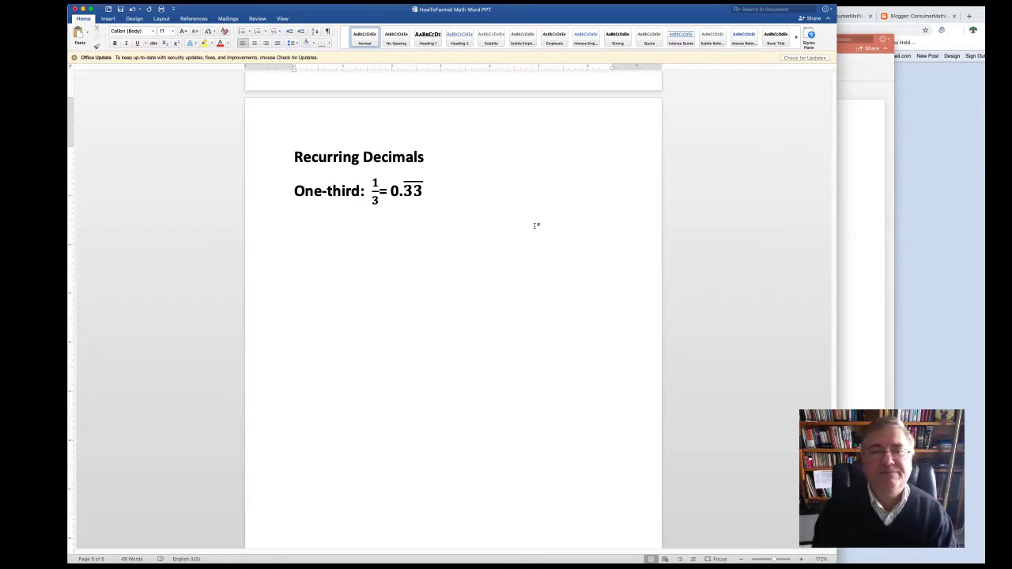
Switch to PowerPoint's slide 4, Recurring Decimals, with the two-thirds prompt.
key(super+Tab)
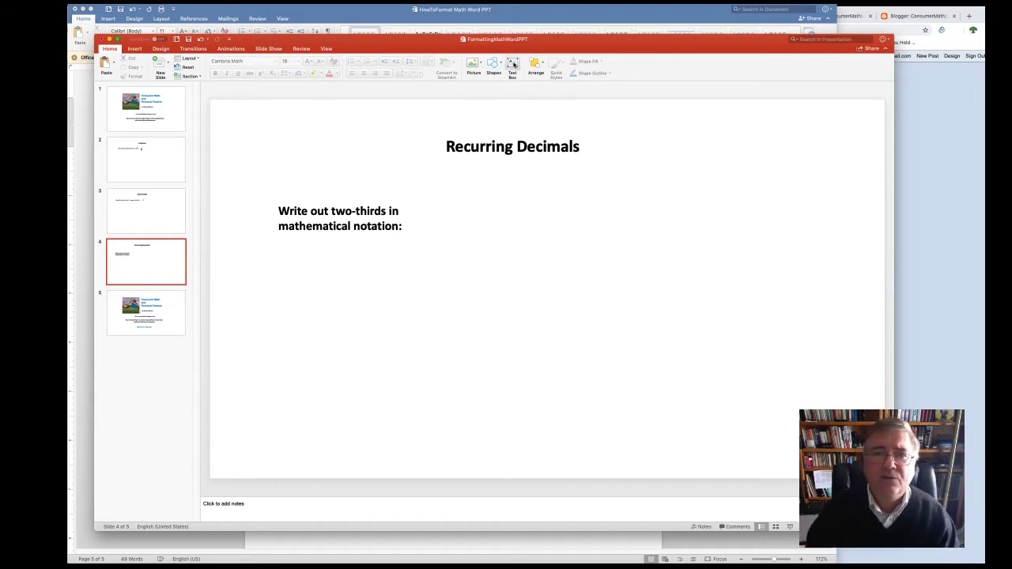
Draw a text box right of the two-thirds prompt and insert an equation in it.
click(513, 65)
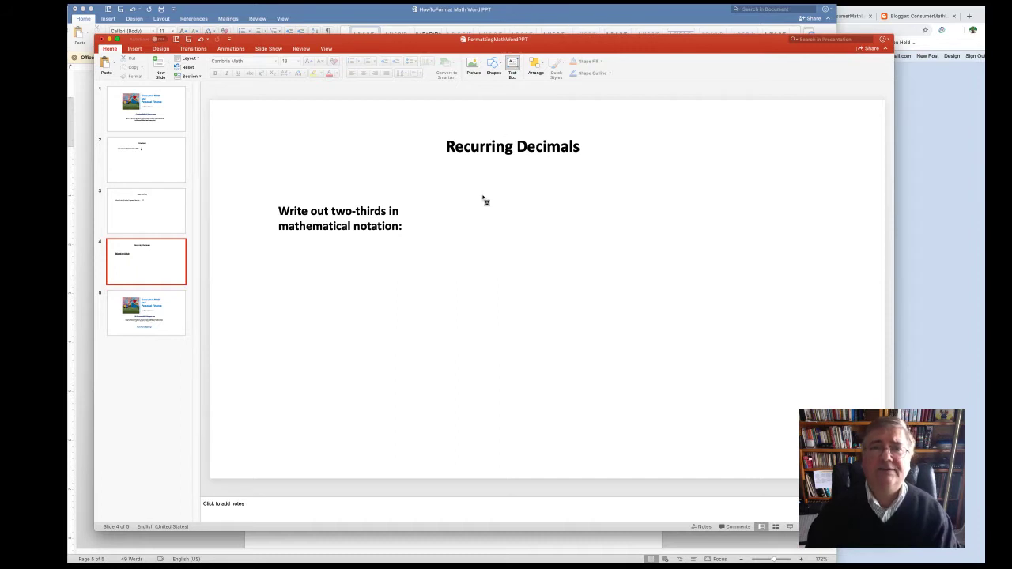
drag(425, 204, 595, 241)
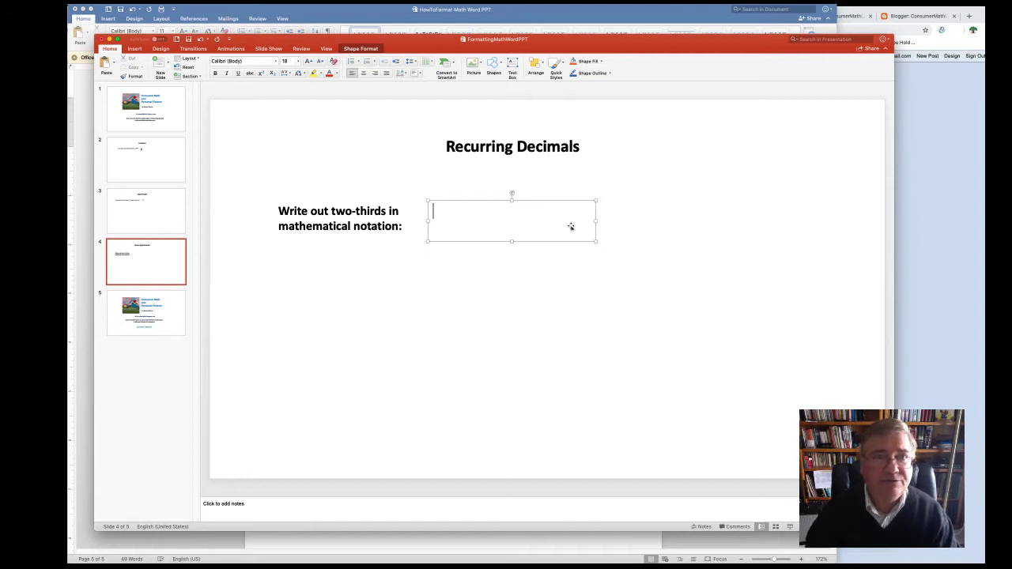
click(137, 49)
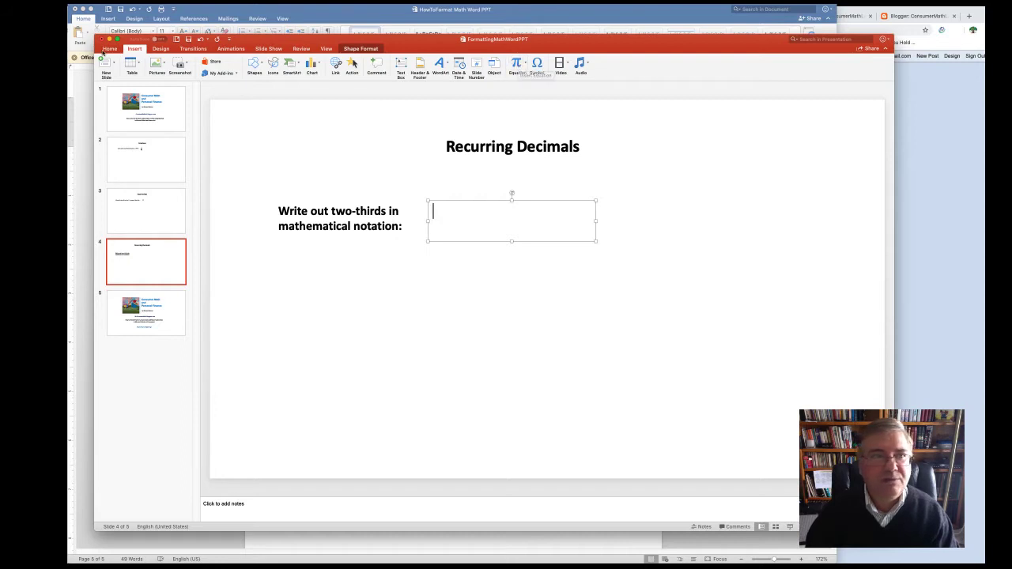
click(516, 65)
Enter a stacked fraction with 2 over 3.
click(399, 66)
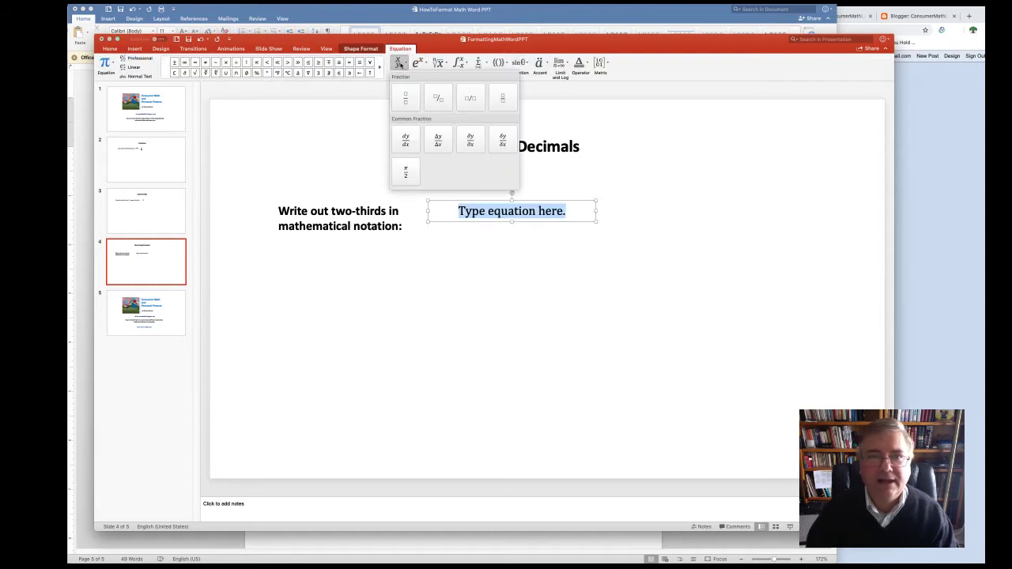
click(406, 97)
click(512, 210)
text(2)
click(511, 228)
text(3)
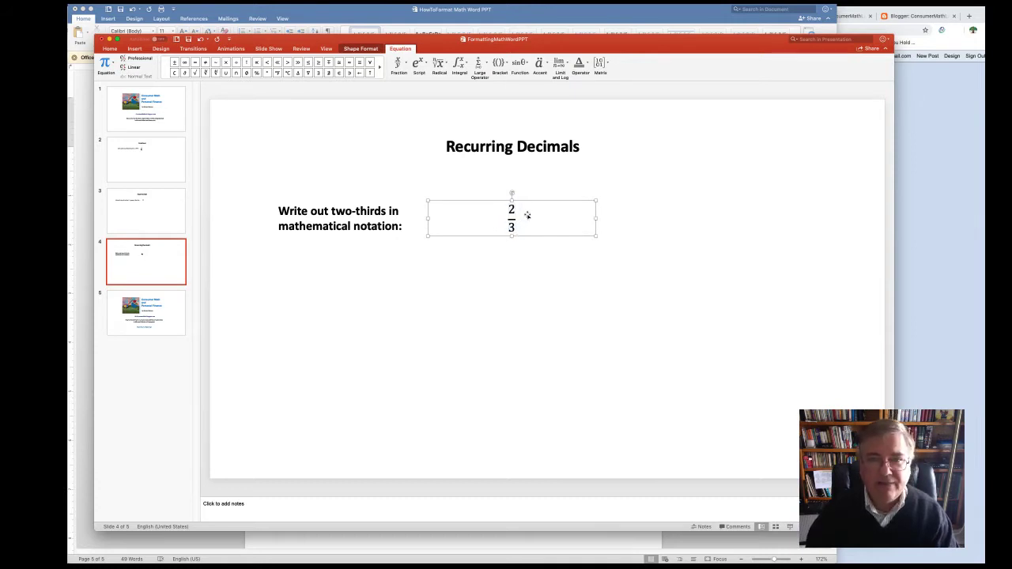
click(517, 215)
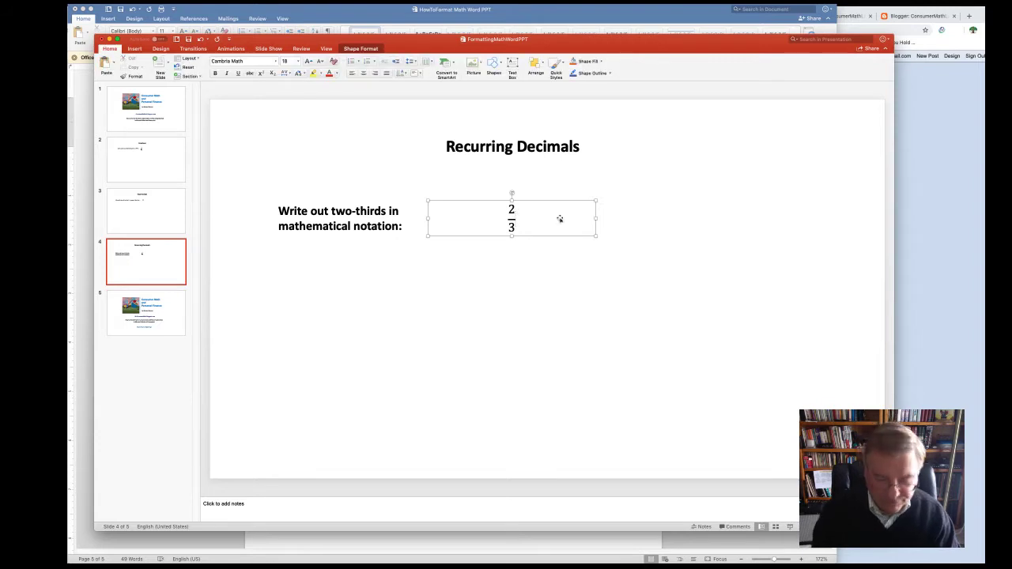
Follow the fraction with '= 0.', trimming the typed 0.6666...... and a dotted 6.
text(= 0.6666)
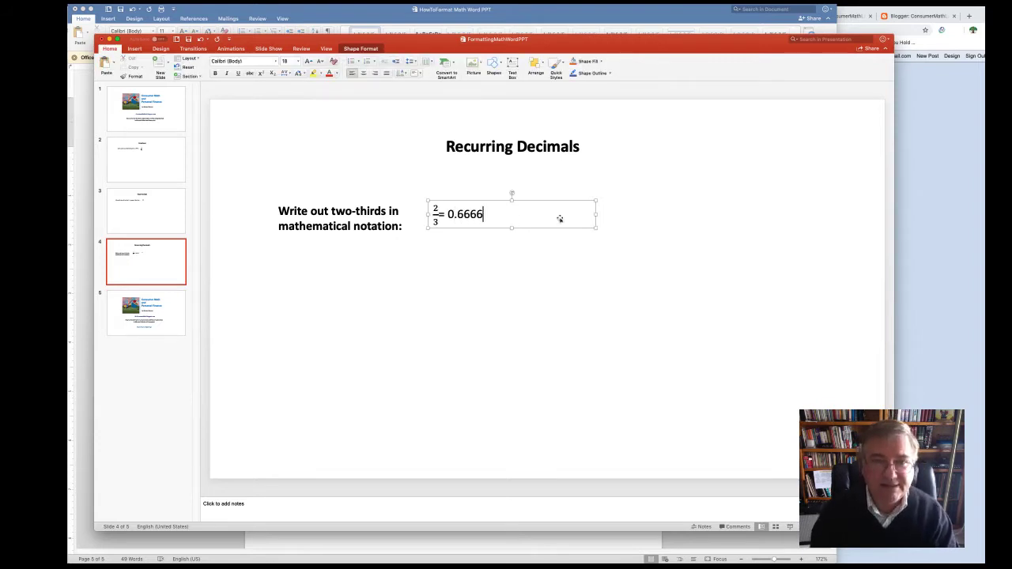
text(......)
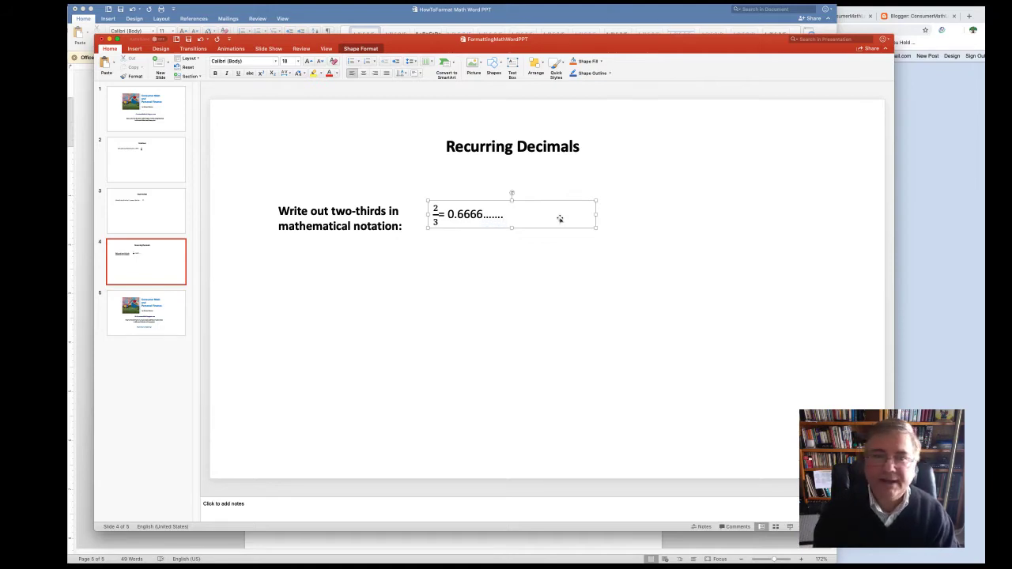
key(BackSpace)
key(BackSpace)
key(BackSpace)
key(BackSpace)
key(BackSpace)
key(BackSpace)
key(BackSpace)
key(BackSpace)
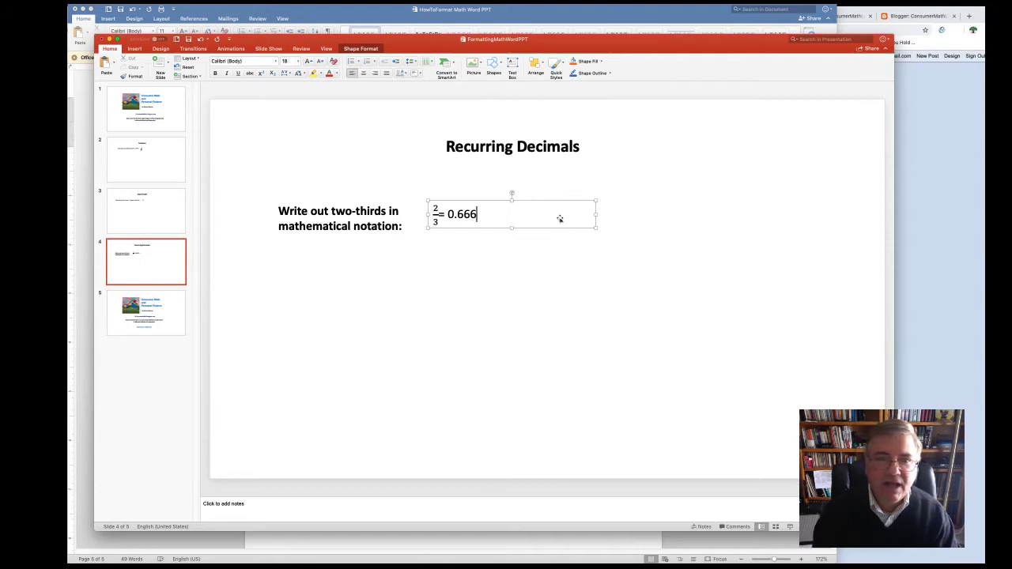
key(BackSpace)
key(BackSpace)
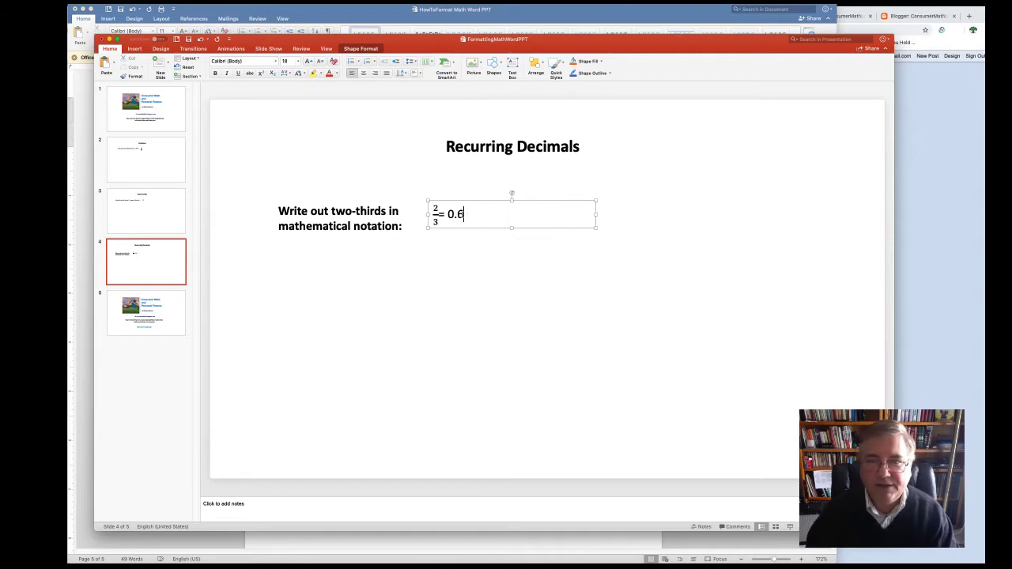
text(̇)
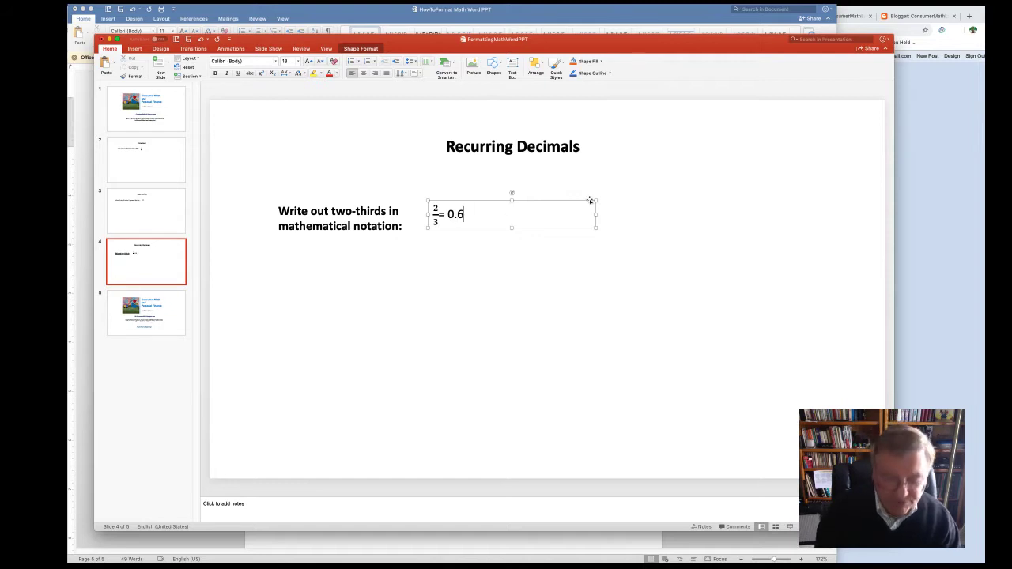
key(BackSpace)
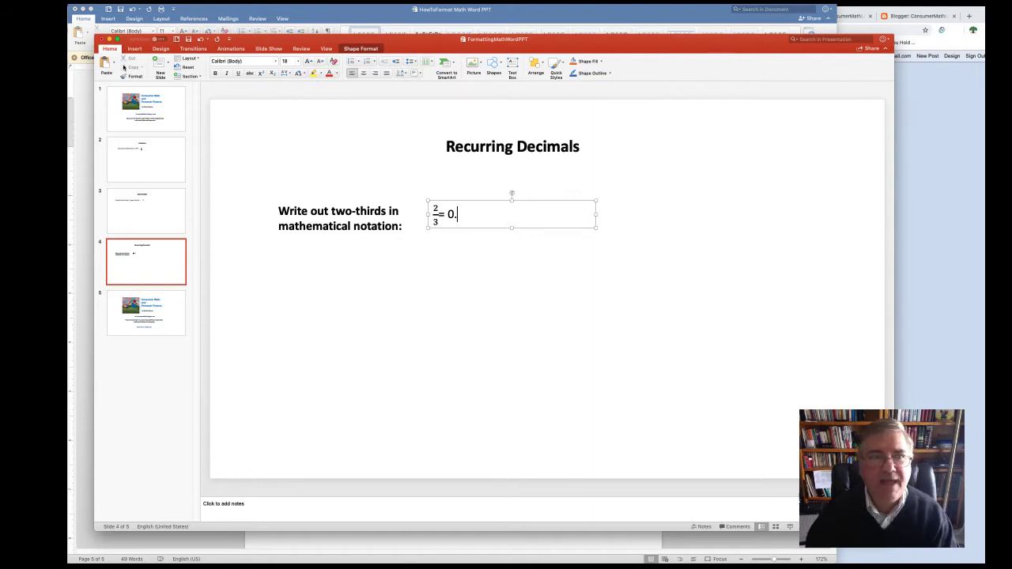
click(134, 49)
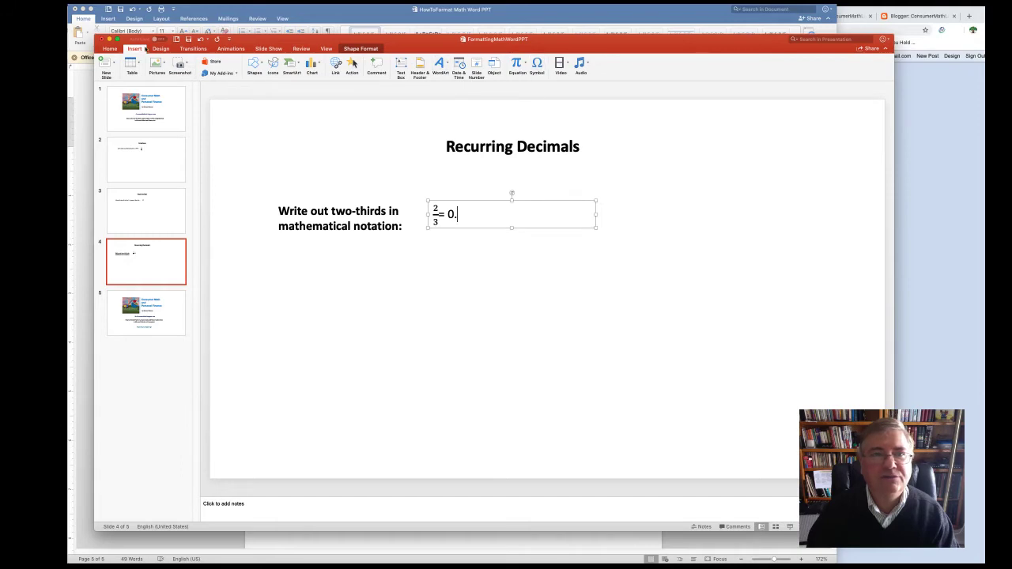
Add an overbarred 6 after 0. and advance to slide 5, Thank You for Watching!
click(516, 63)
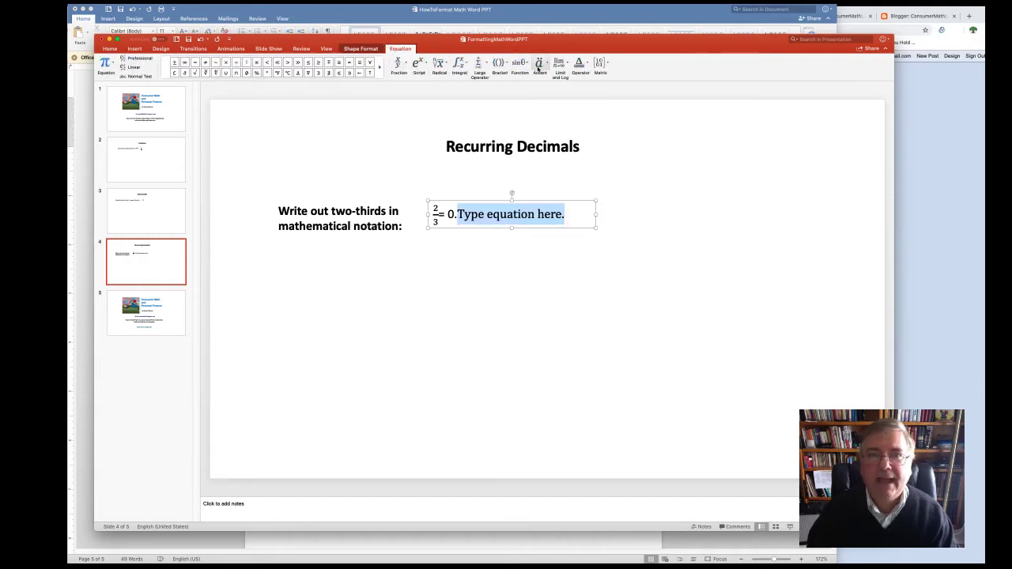
click(540, 66)
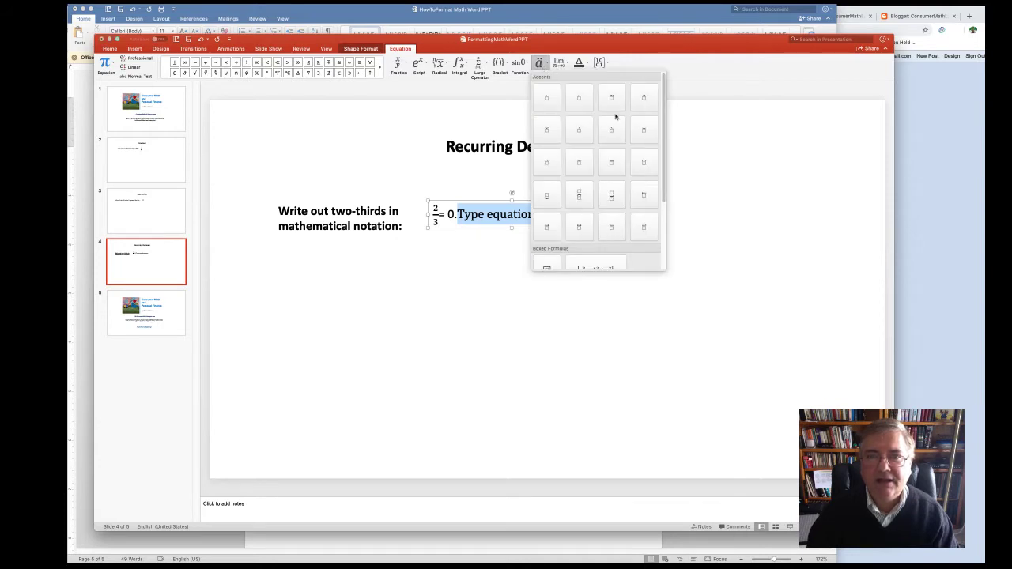
scroll(656, 205, down, 3)
scroll(670, 237, down, 2)
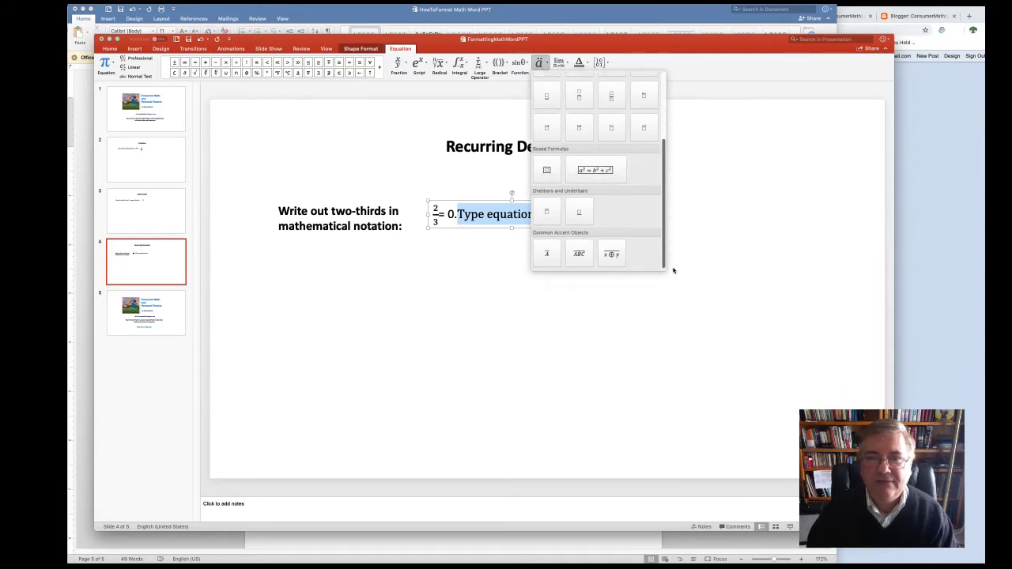
click(546, 212)
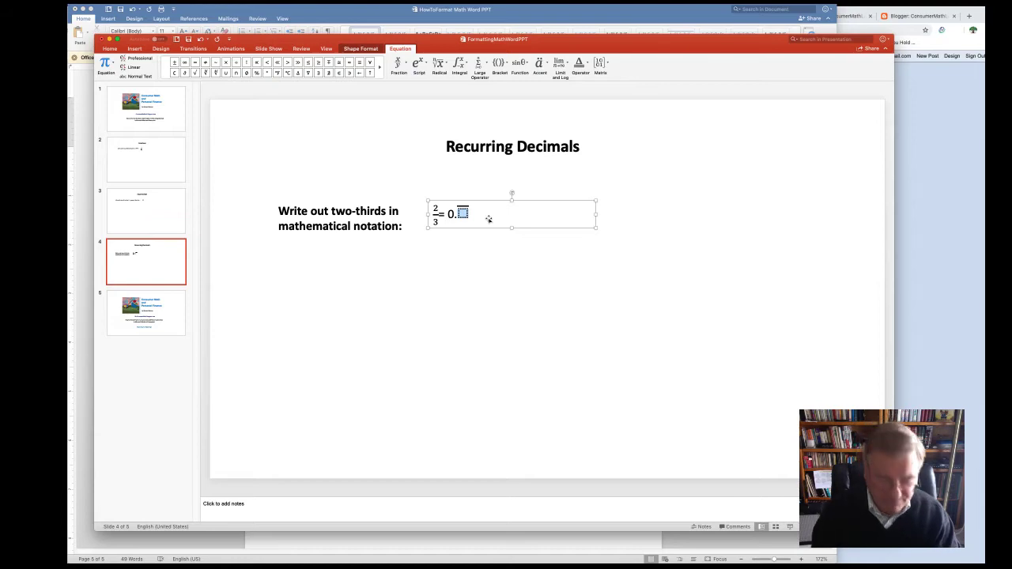
text(6)
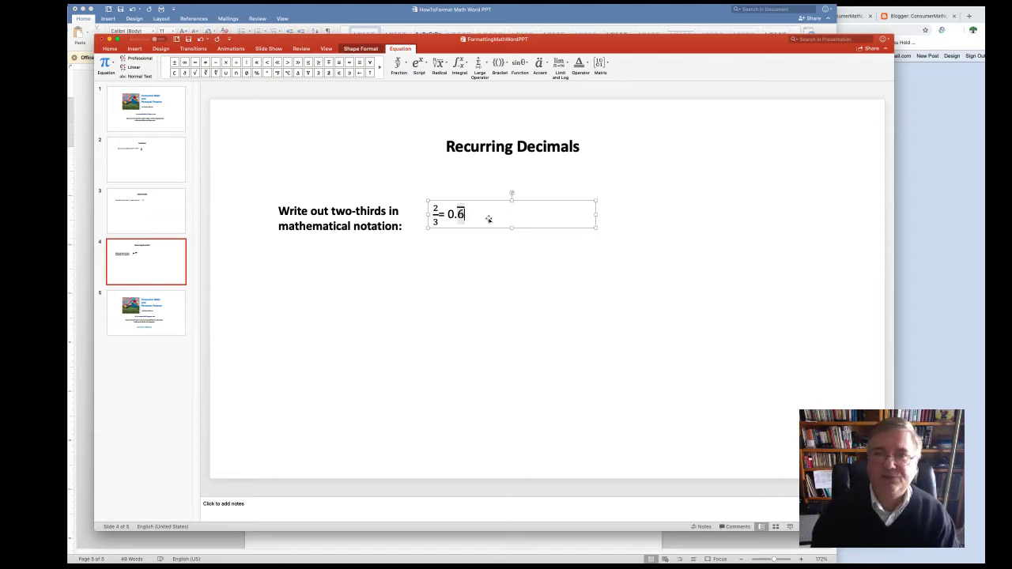
key(Page_Down)
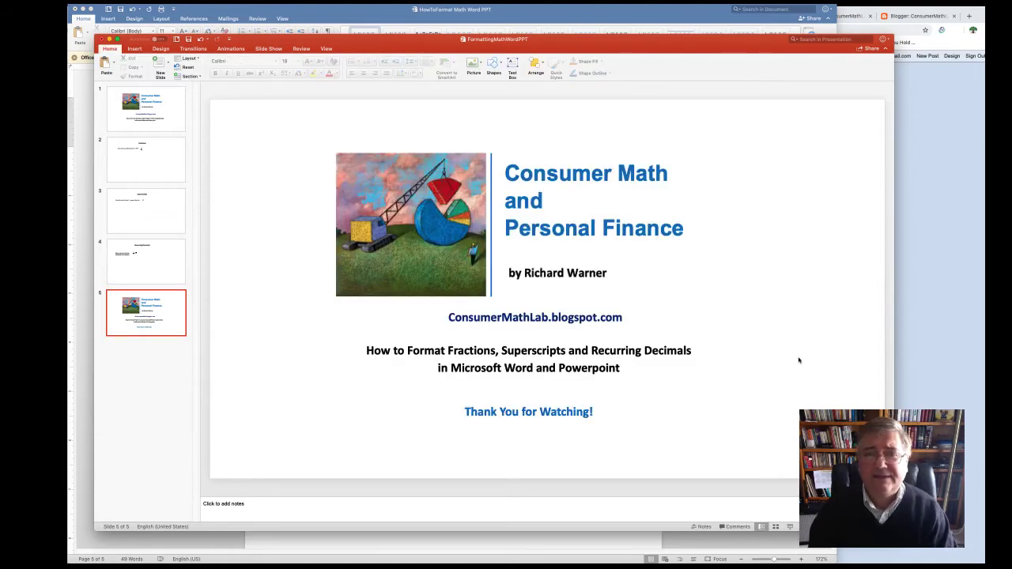